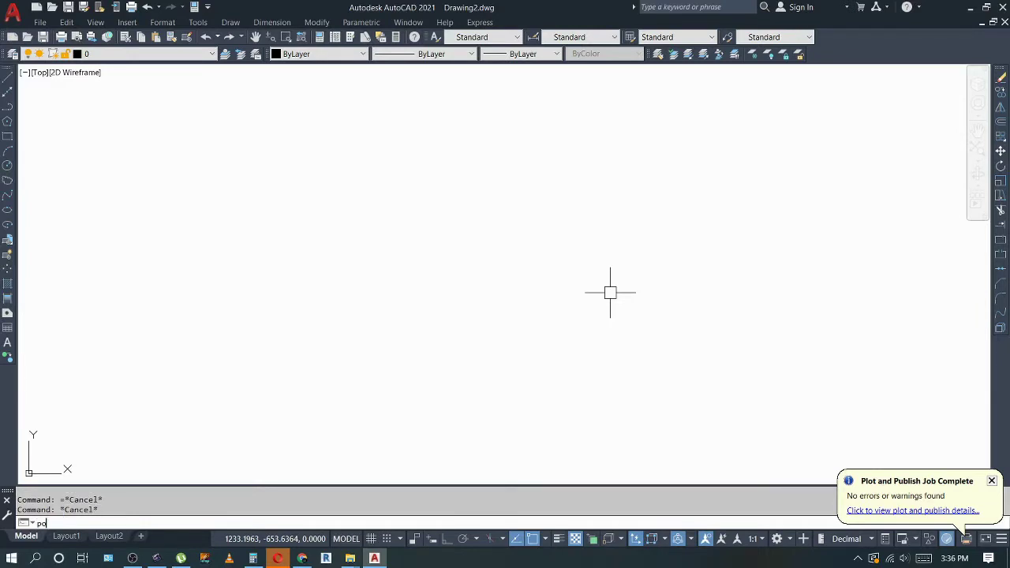
Draw a six-sided inscribed polygon with Ortho on, then undo it.
key(Return)
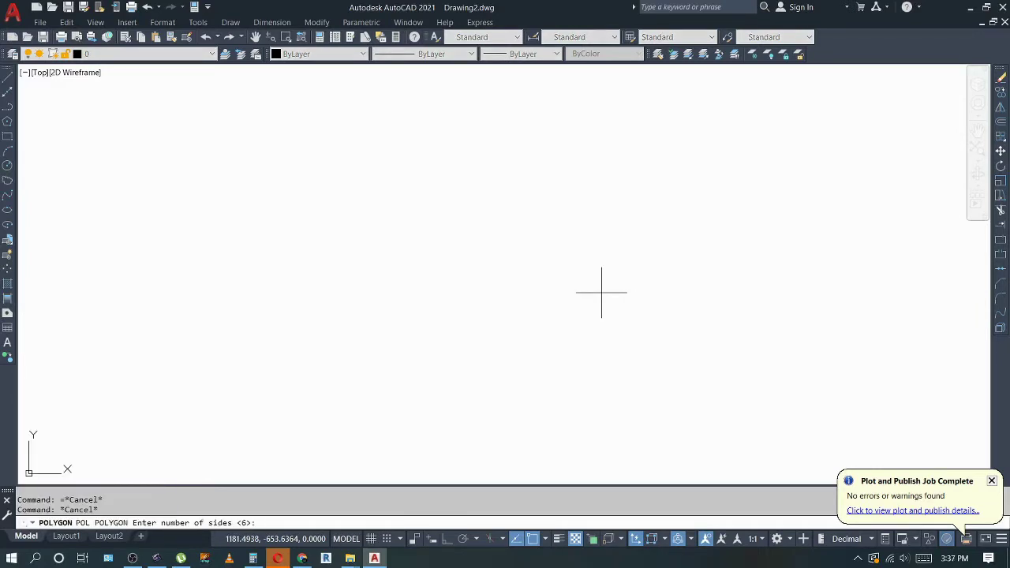
key(Return)
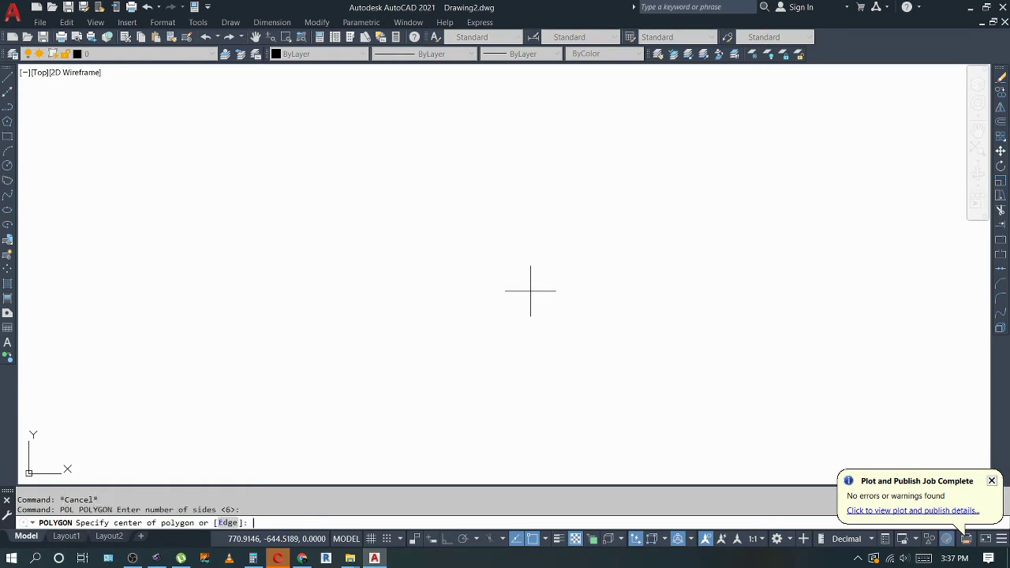
key(Return)
click(475, 250)
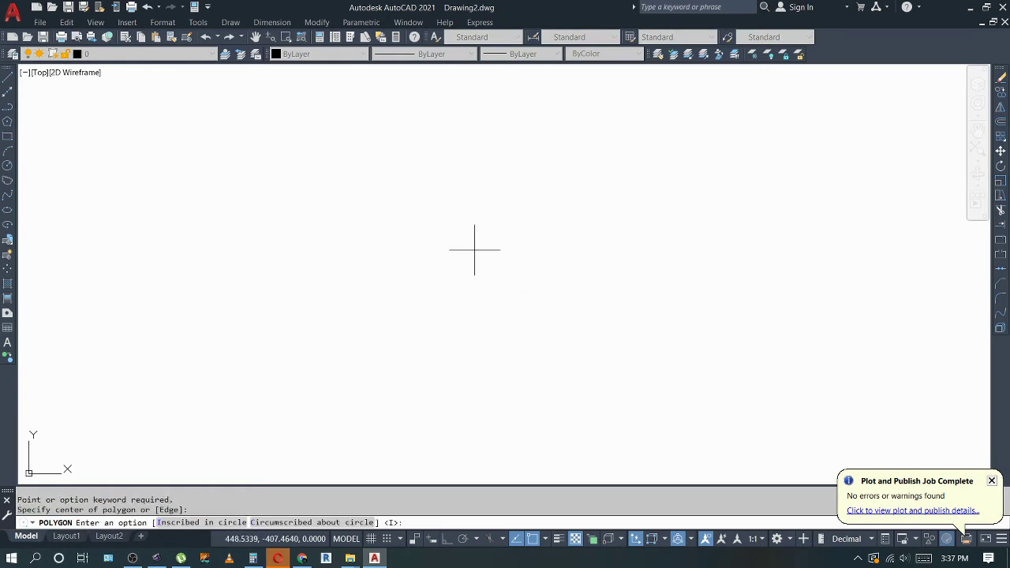
key(Return)
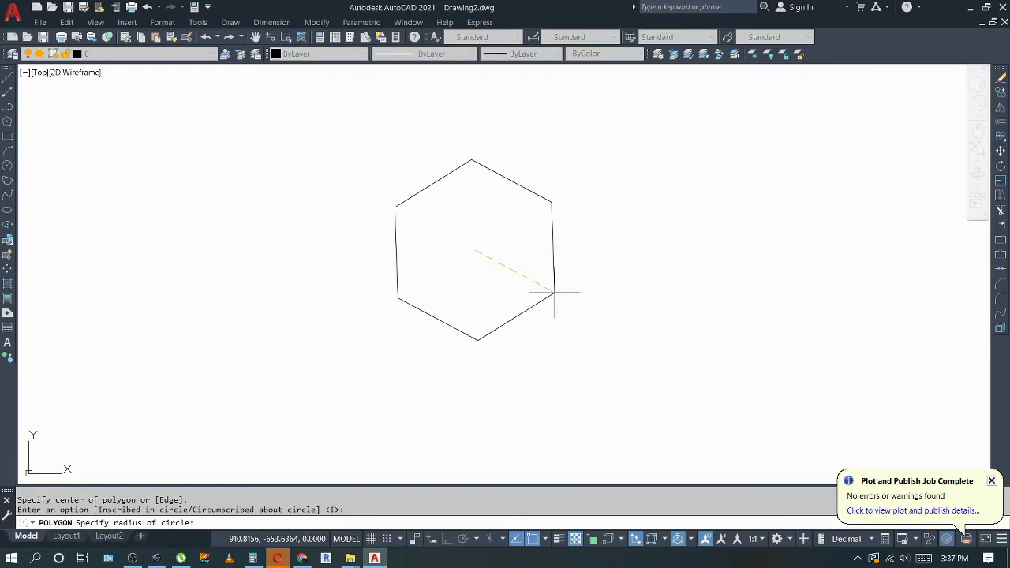
key(F8)
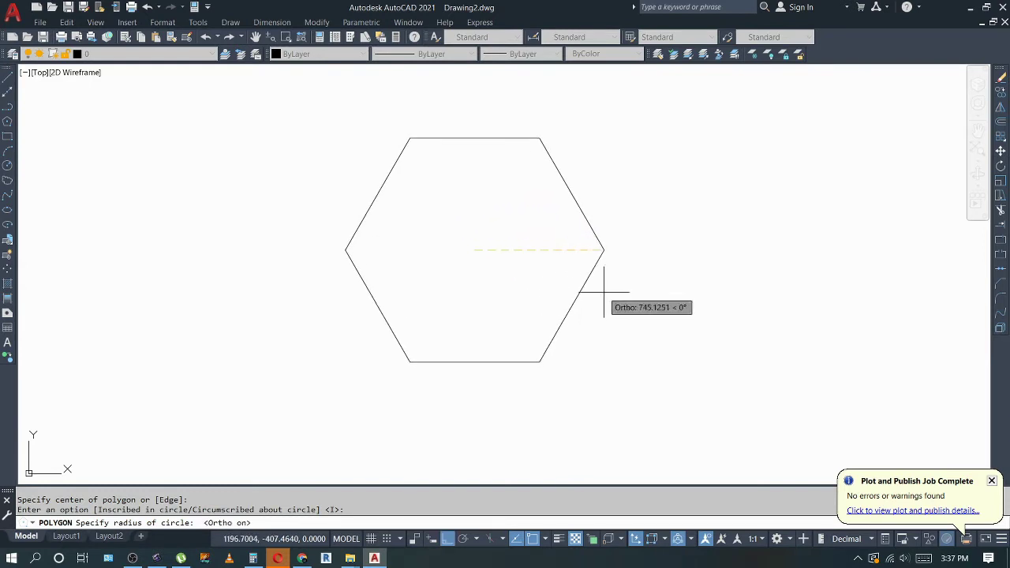
click(611, 293)
key(ctrl+z)
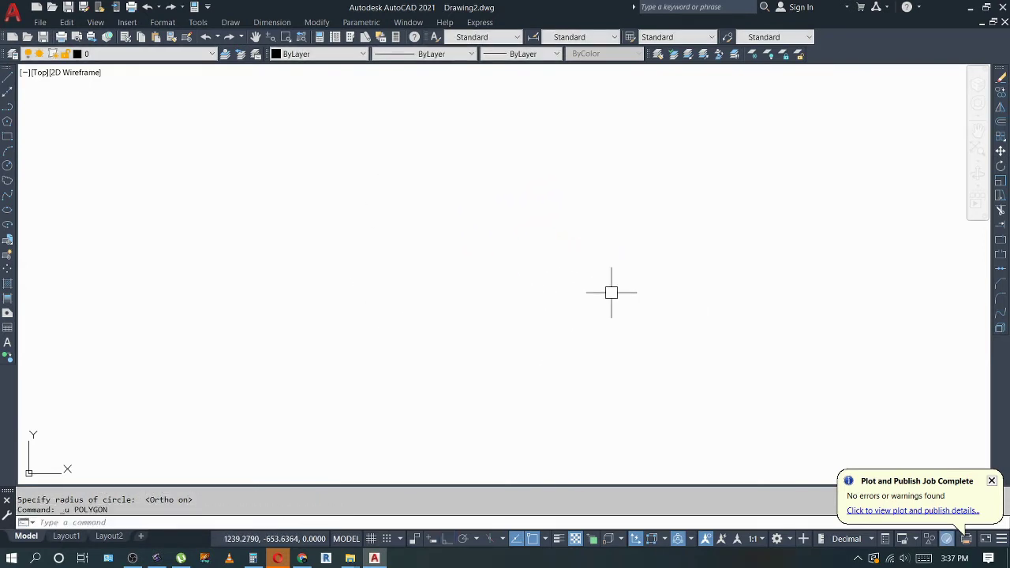
Draw a small circle with the default radius, then window-select and erase it.
text(c)
key(Return)
click(514, 271)
key(Return)
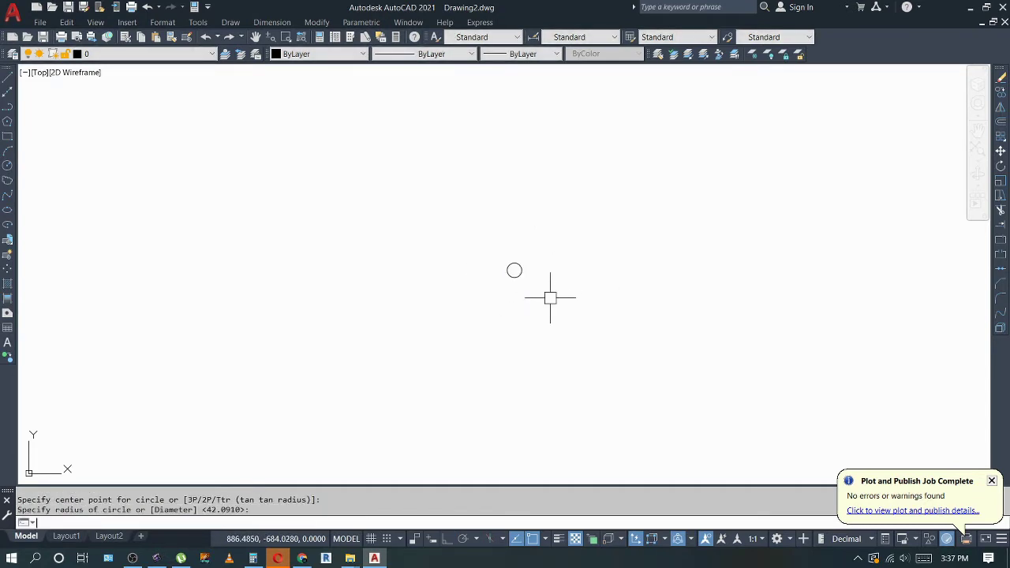
key(Escape)
click(539, 219)
click(488, 288)
text(e)
key(Return)
key(Escape)
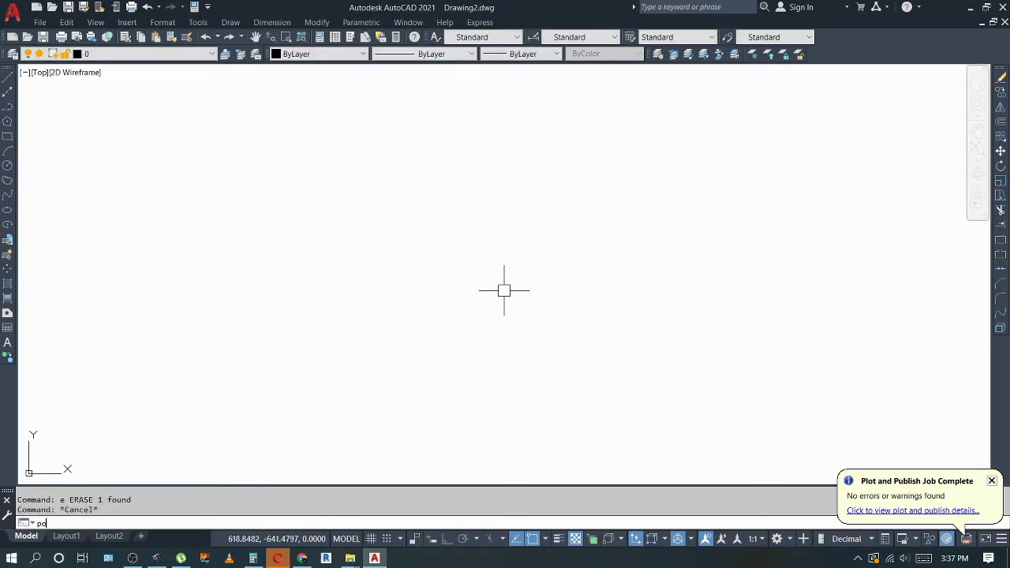
Draw the six-sided polygon again at a new centre with Ortho toggled.
text(l)
key(Return)
key(Return)
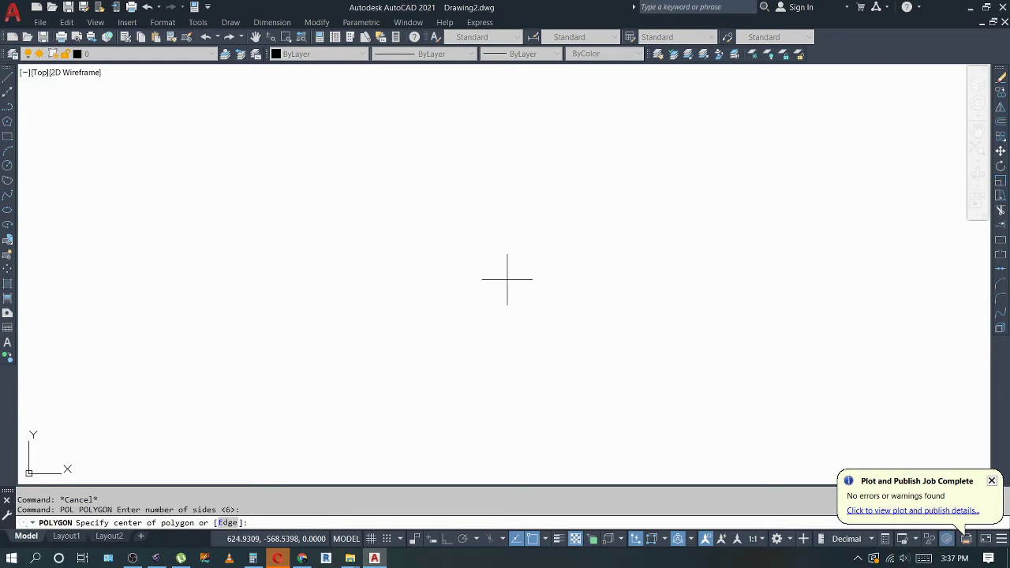
click(506, 278)
key(Return)
key(Return)
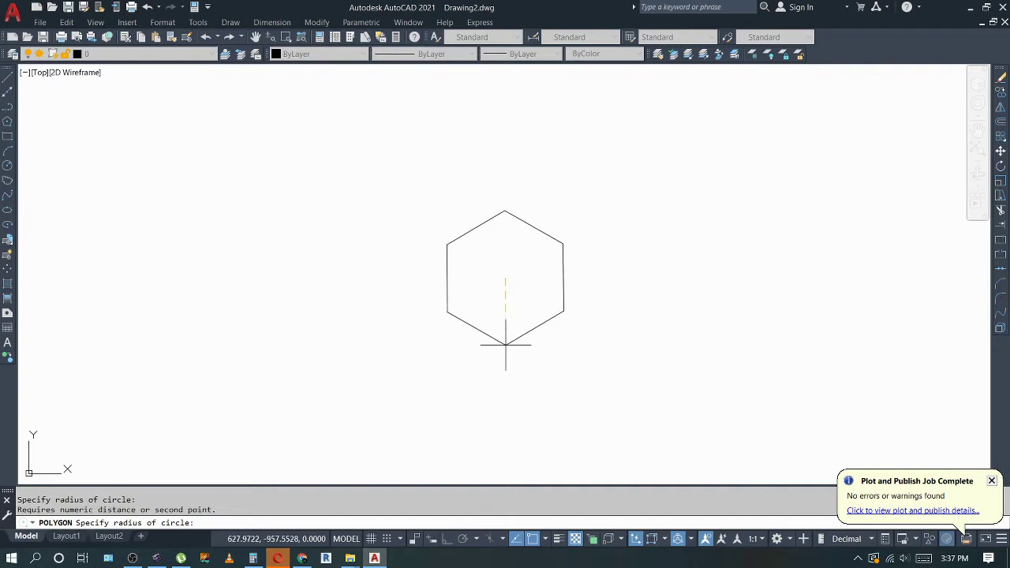
key(F8)
key(Escape)
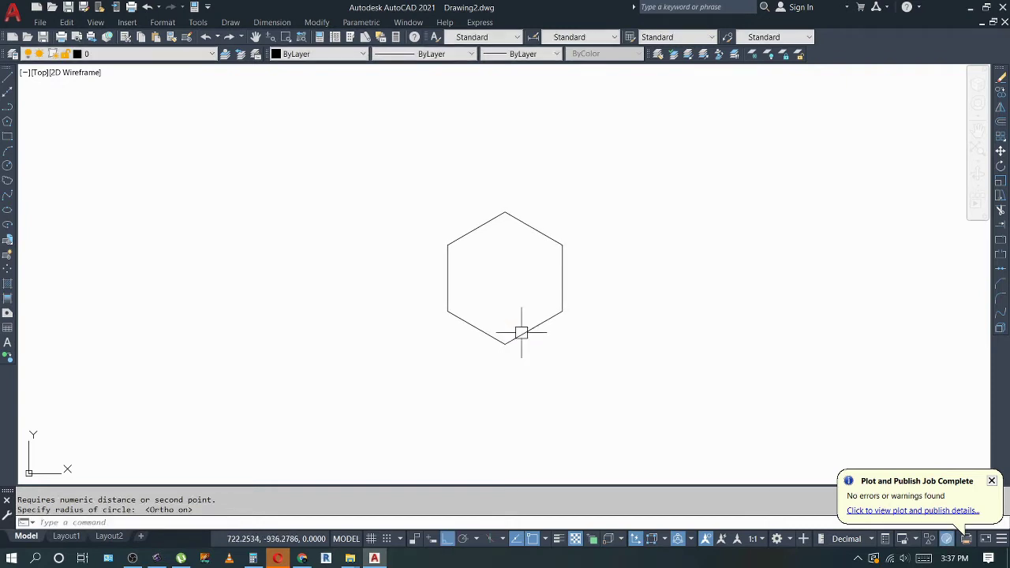
scroll(503, 232, up, 2)
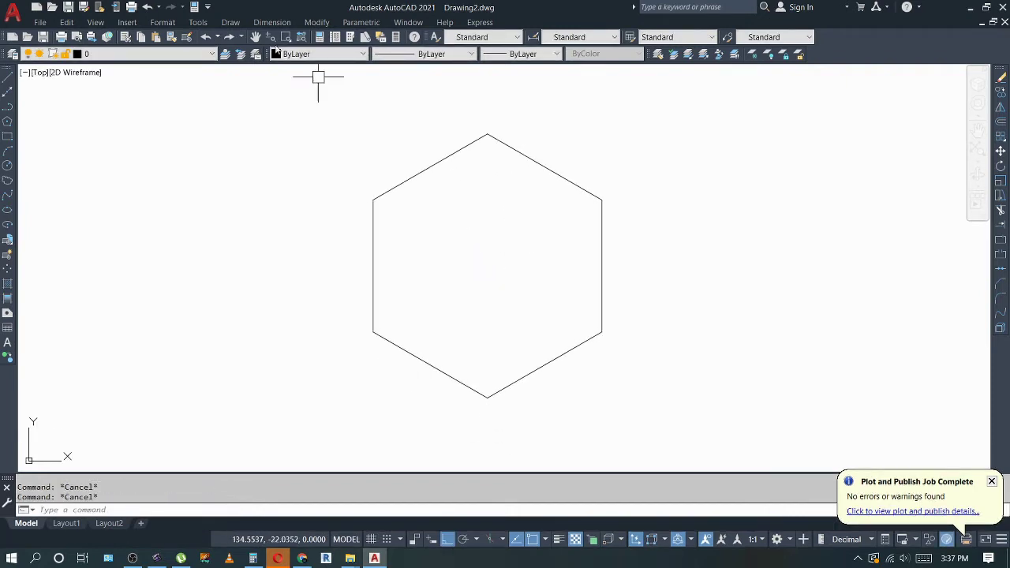
Split the model space into two vertical side-by-side viewports.
click(163, 22)
mouse_move(127, 22)
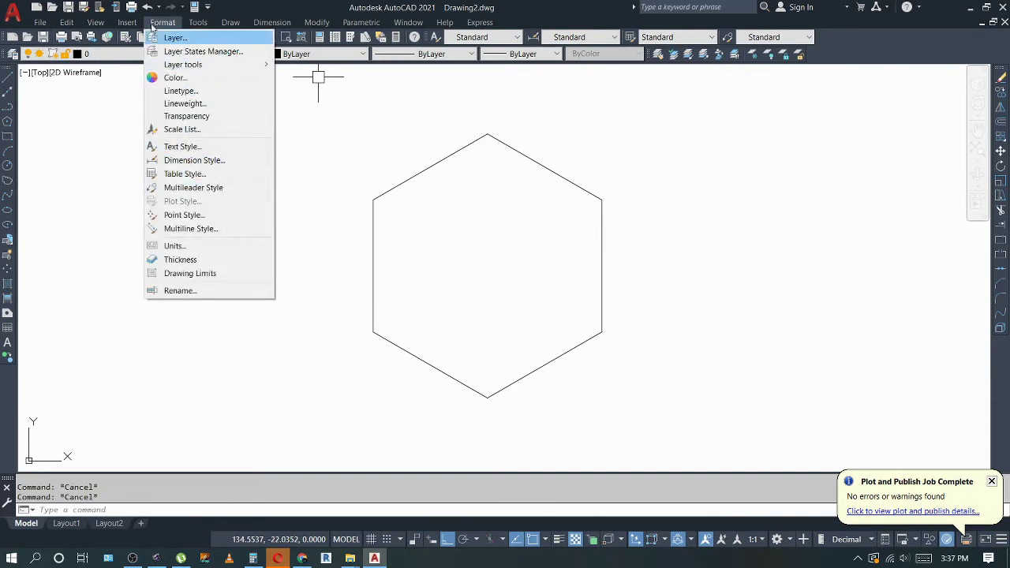
click(136, 22)
click(230, 22)
click(230, 22)
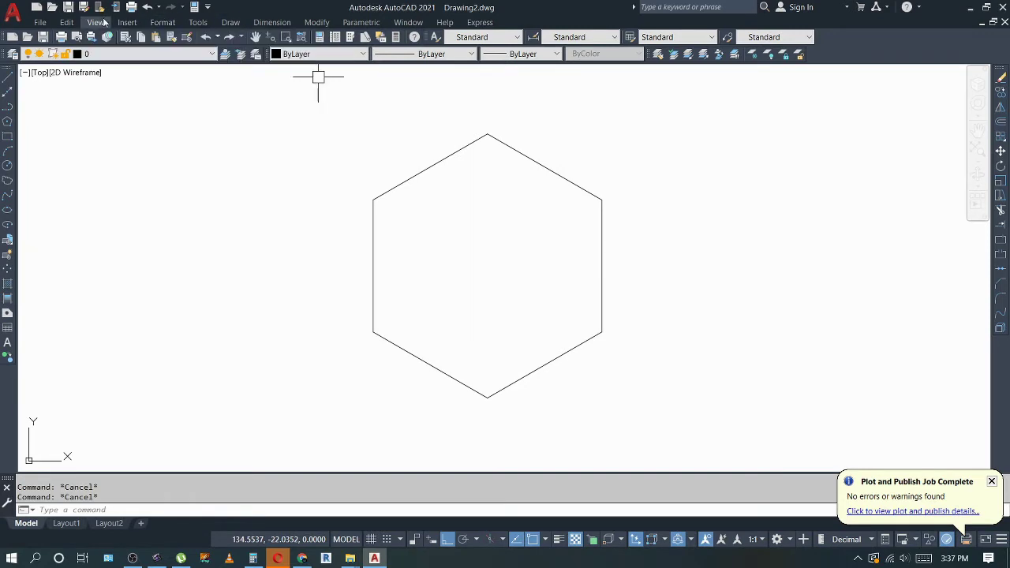
click(96, 22)
mouse_move(119, 191)
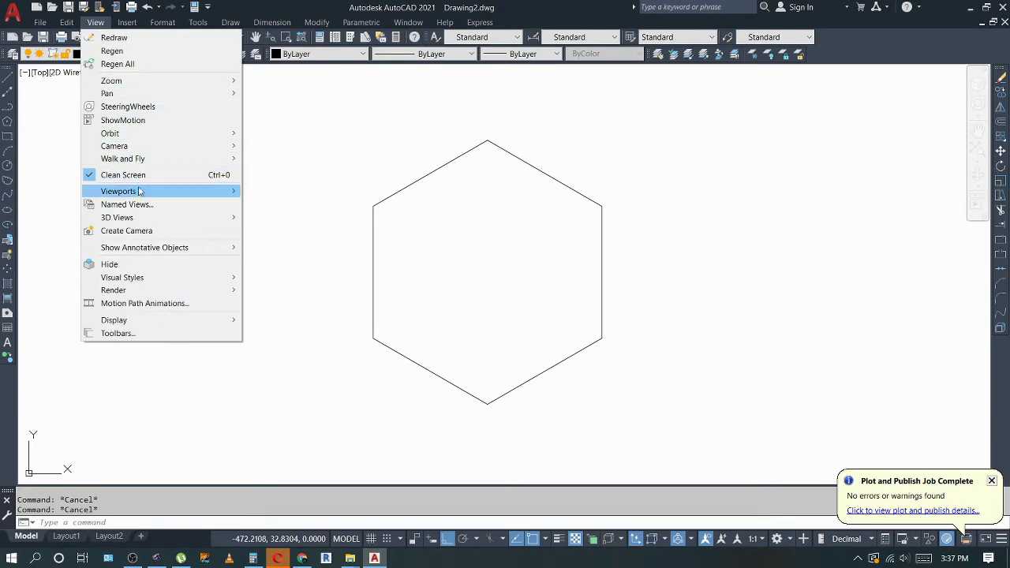
click(273, 235)
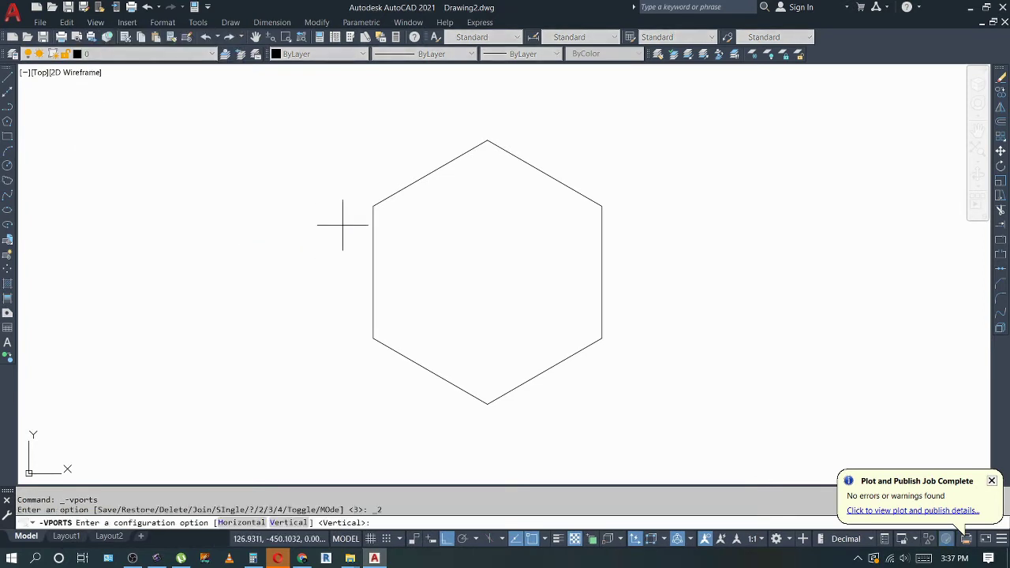
key(Return)
key(Escape)
Zoom the left viewport so the whole hexagon fills it, then zoom the right viewport too.
click(355, 329)
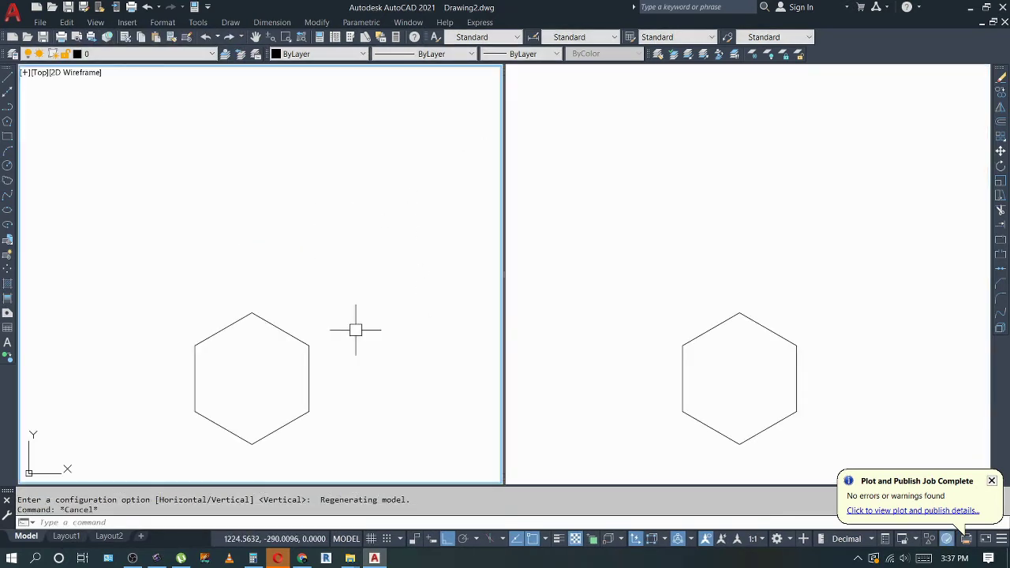
key(Escape)
scroll(251, 270, up, 5)
text(z)
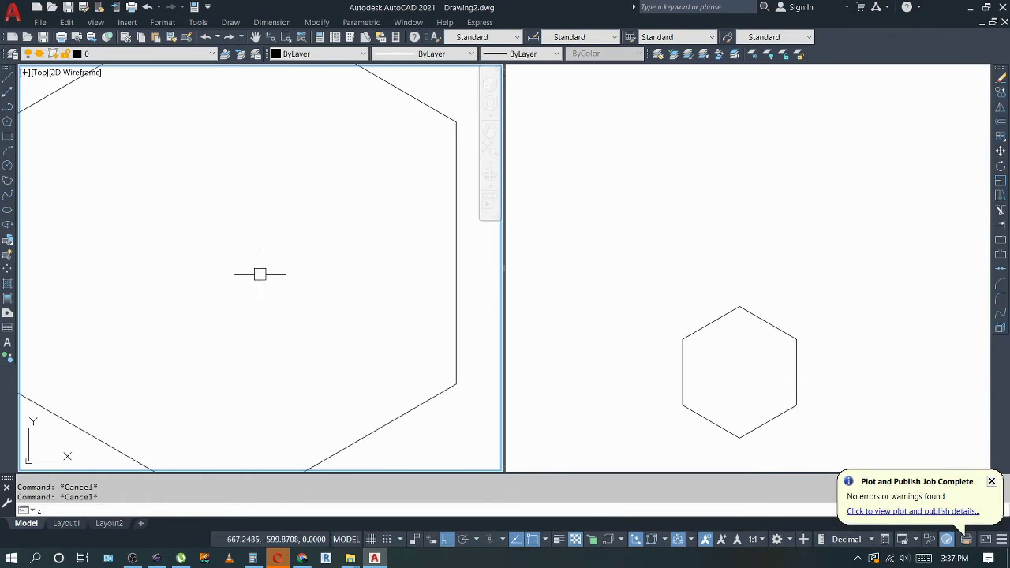
key(Return)
key(Return)
drag(259, 274, 302, 300)
mouse_move(293, 248)
mouse_down()
mouse_move(290, 262)
mouse_move(316, 268)
mouse_move(321, 198)
mouse_move(318, 210)
mouse_up()
key(Escape)
key(Return)
key(Return)
key(Escape)
click(659, 317)
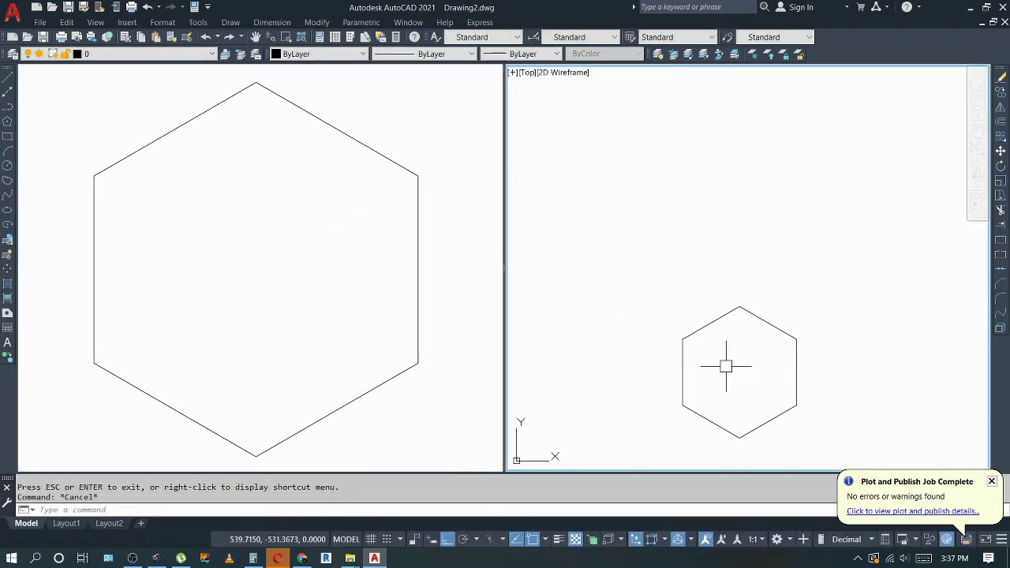
scroll(750, 328, up, 3)
Draw a vertical line from the hexagon's top vertex to its centre, erasing the extra segment.
key(Escape)
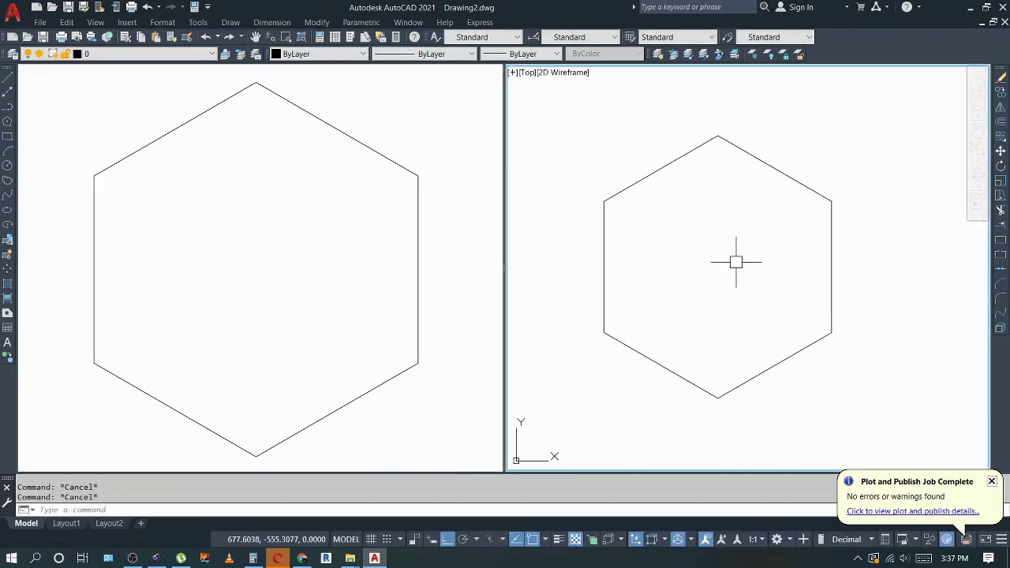
text(l)
key(Return)
click(719, 136)
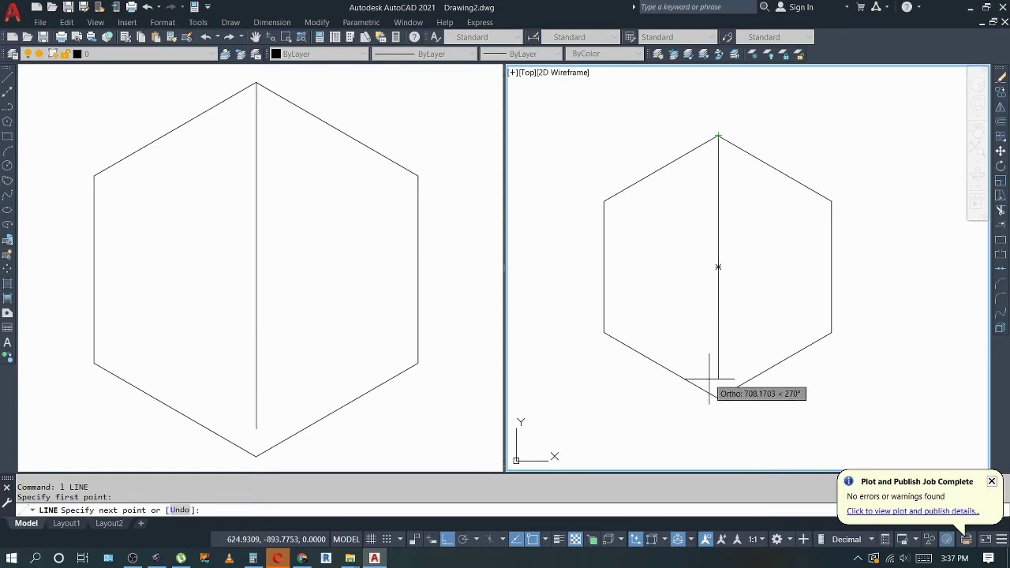
click(718, 267)
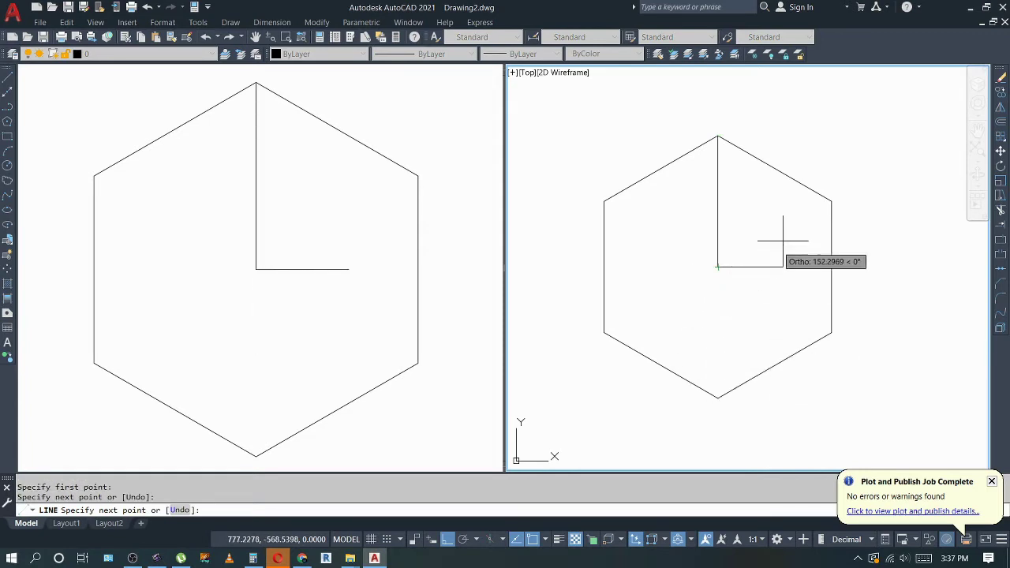
click(832, 201)
key(Escape)
click(780, 228)
key(Delete)
text(e)
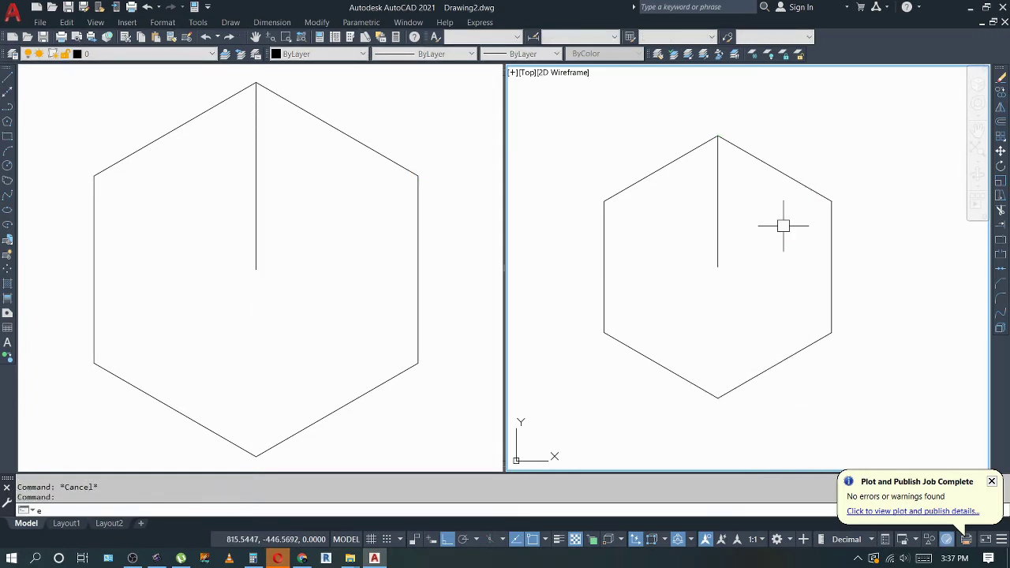
key(Return)
key(Escape)
Polar-array the vertical spoke into six lines around the centre and explode the array.
key(Return)
click(718, 219)
key(Return)
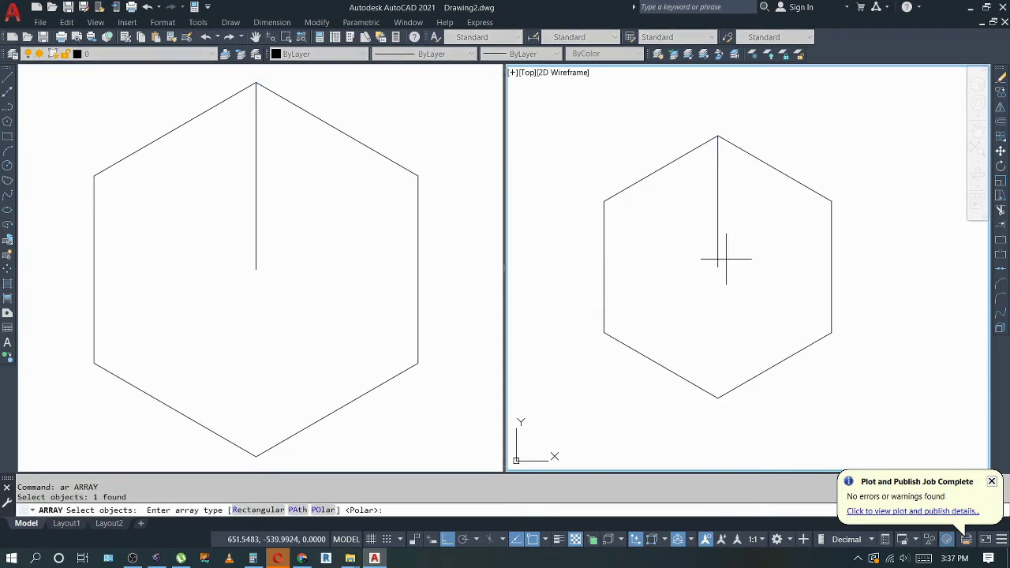
key(Return)
click(719, 266)
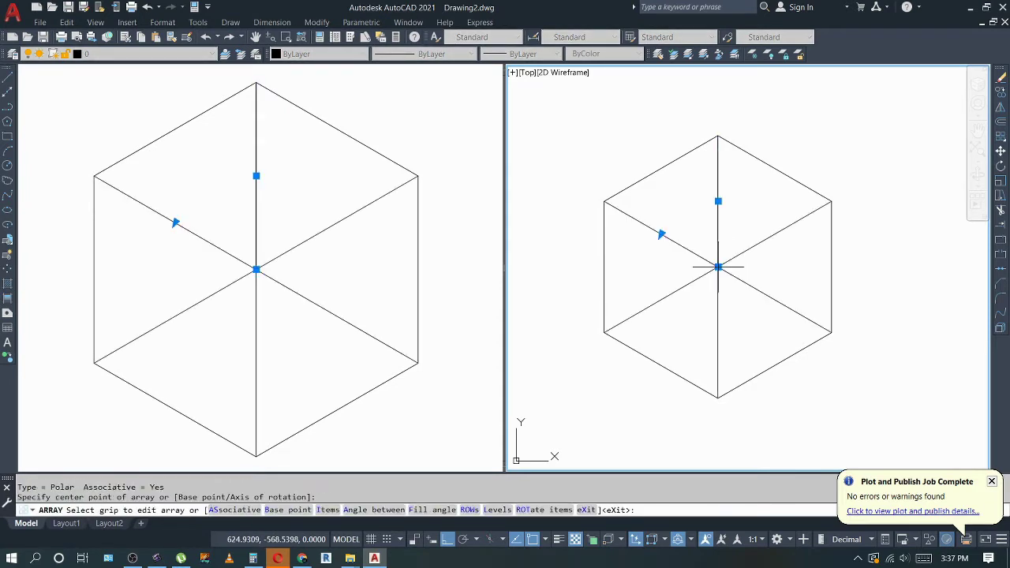
key(Escape)
key(Escape)
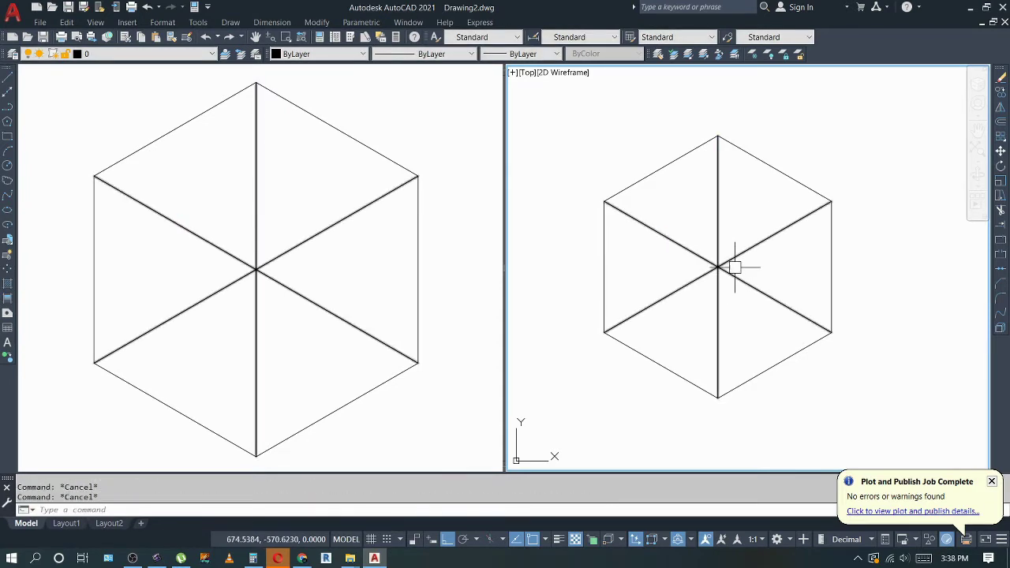
text(x)
key(Return)
click(747, 249)
key(Return)
key(Escape)
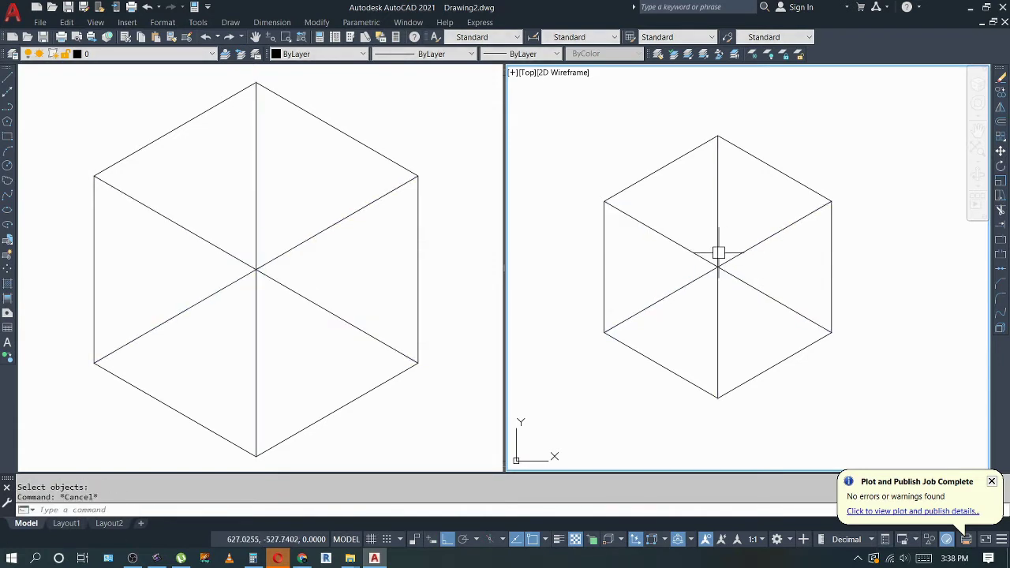
Draw a diagonal line across the upper-left sector ending at the hexagon centre.
text(l)
key(Return)
click(662, 167)
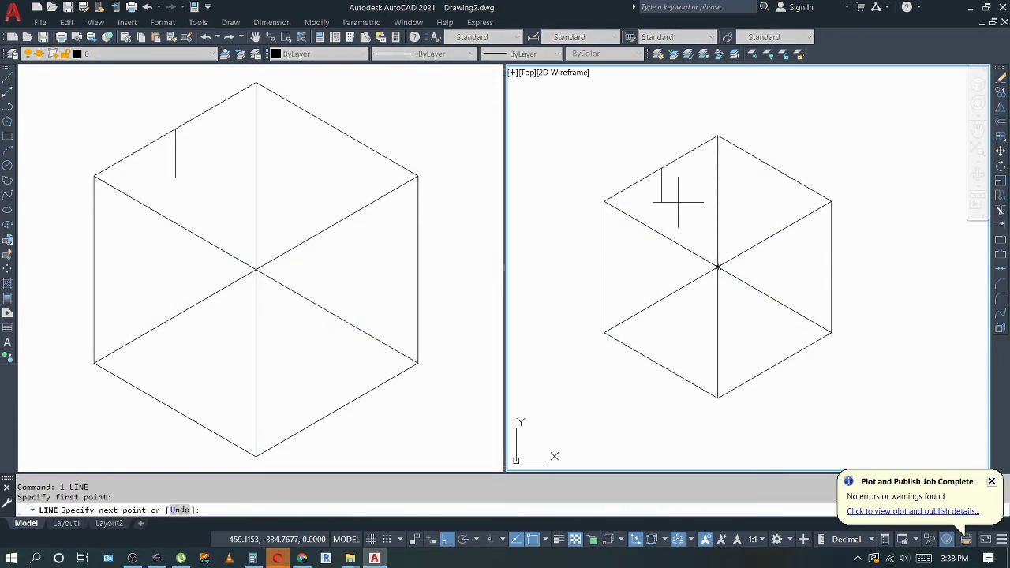
click(707, 258)
key(Escape)
key(Return)
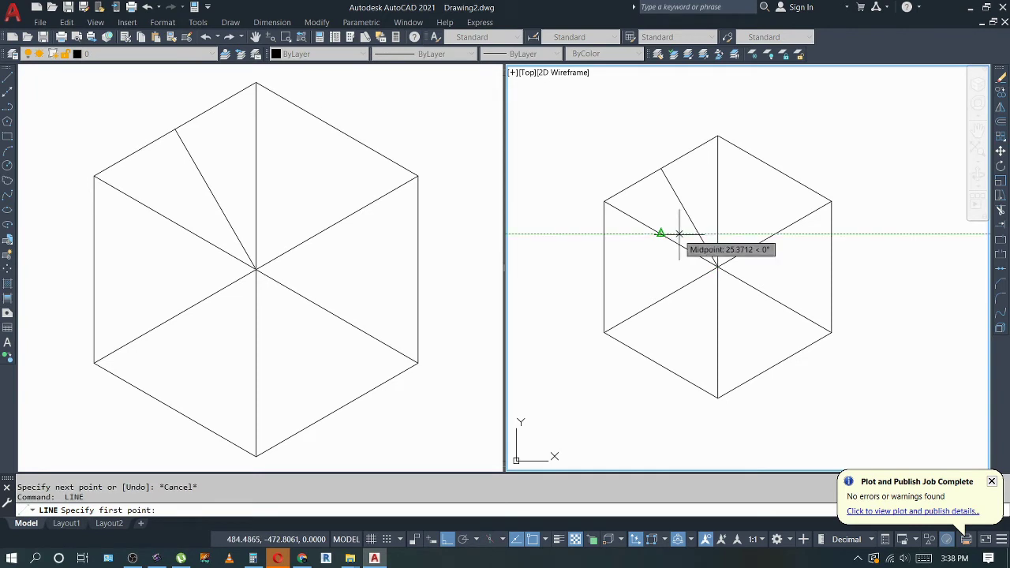
click(660, 233)
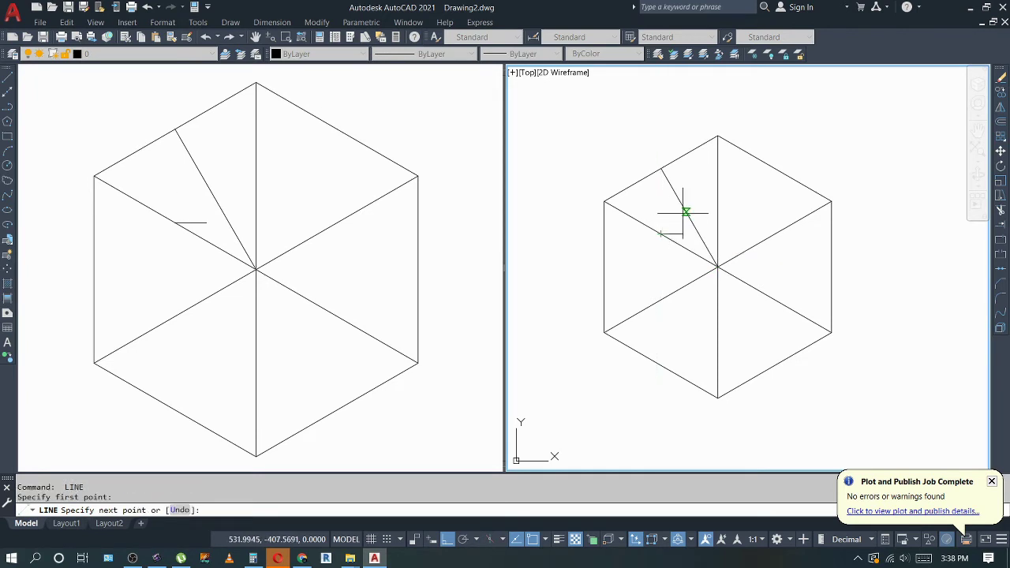
key(Escape)
key(Return)
Join the left and top corners through an inner point on the diagonal, trimming its outer piece.
click(605, 201)
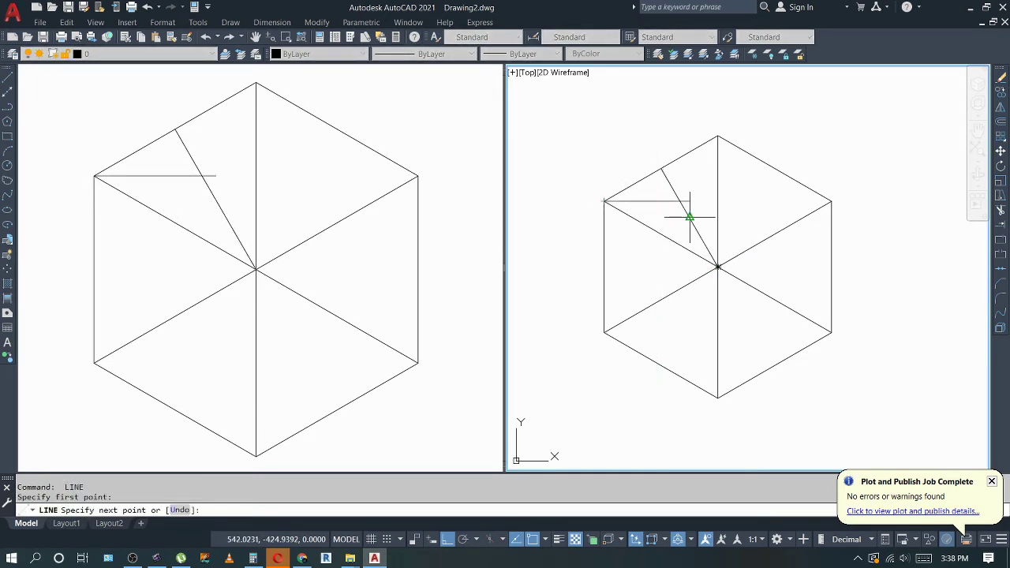
click(690, 216)
click(718, 135)
key(Escape)
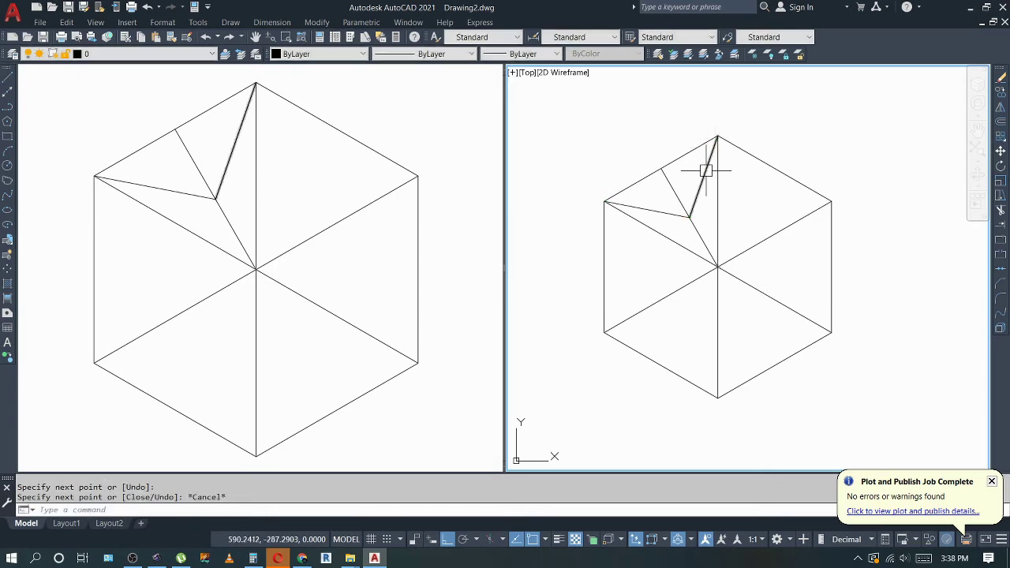
text(tr)
key(Return)
click(673, 187)
key(Escape)
key(Escape)
key(Escape)
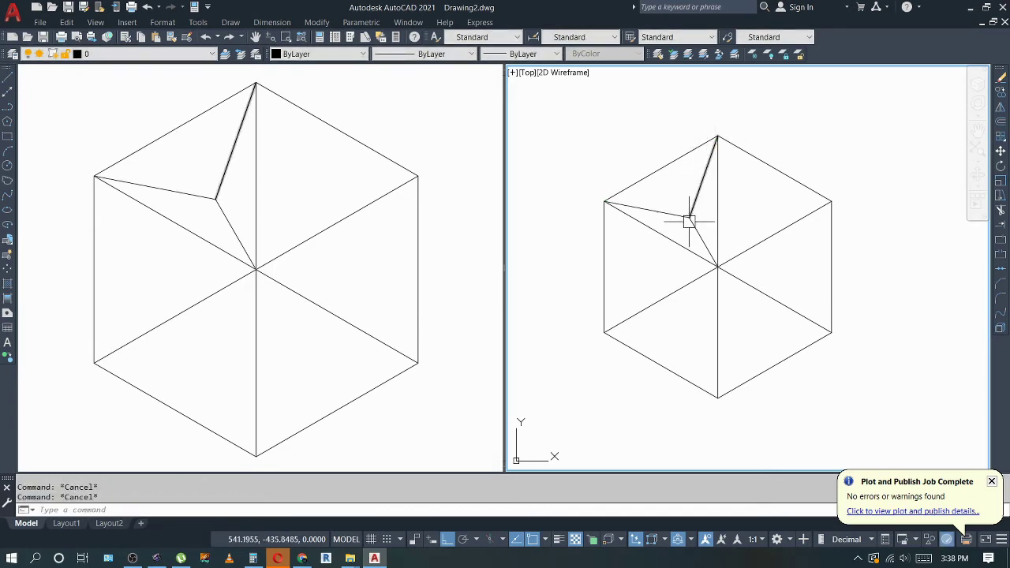
scroll(688, 215, up, 2)
scroll(691, 216, up, 3)
Select the vertical top-to-centre spoke and cancel two false starts of a point command.
scroll(757, 213, down, 3)
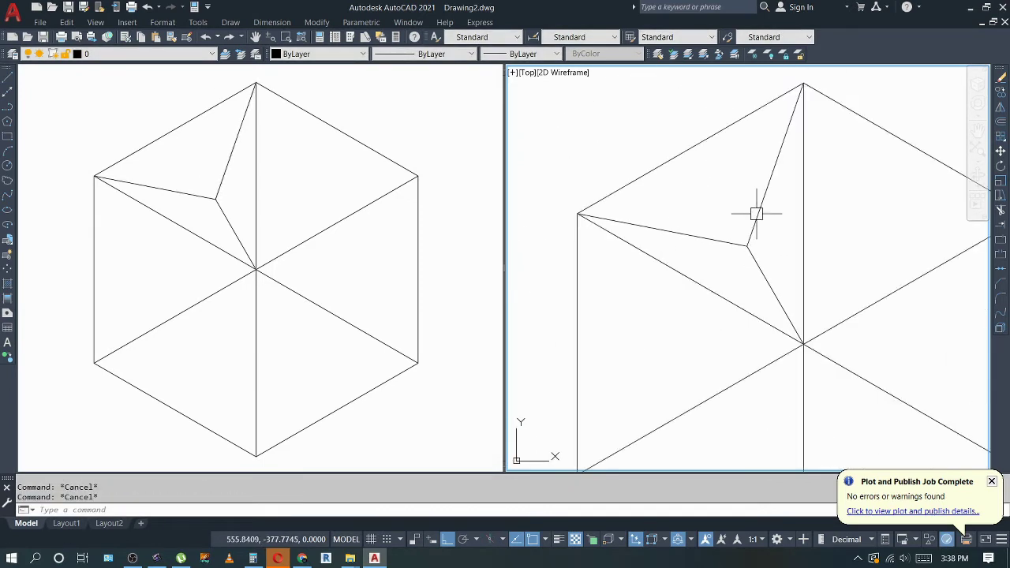
click(803, 230)
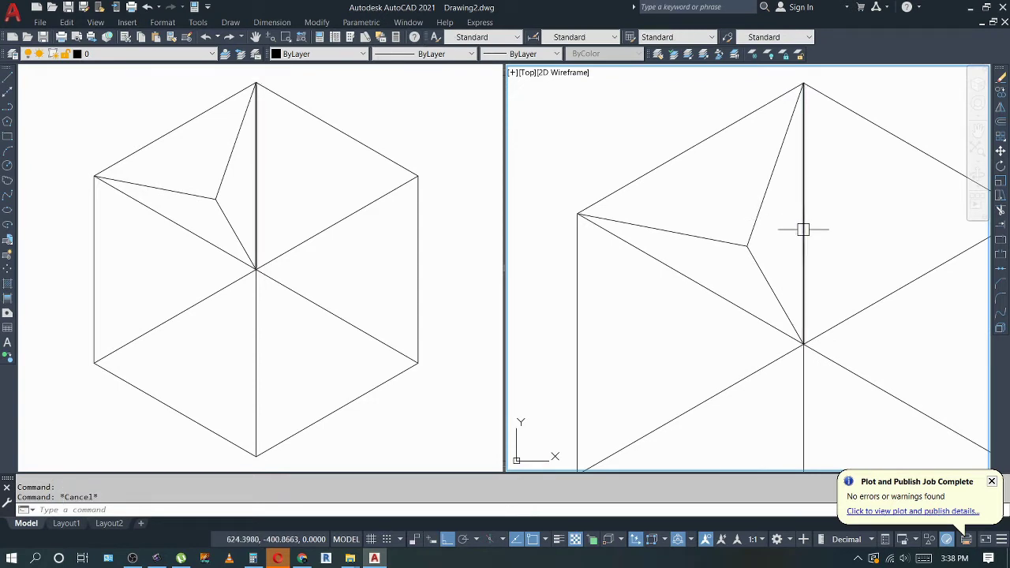
text(po)
key(Return)
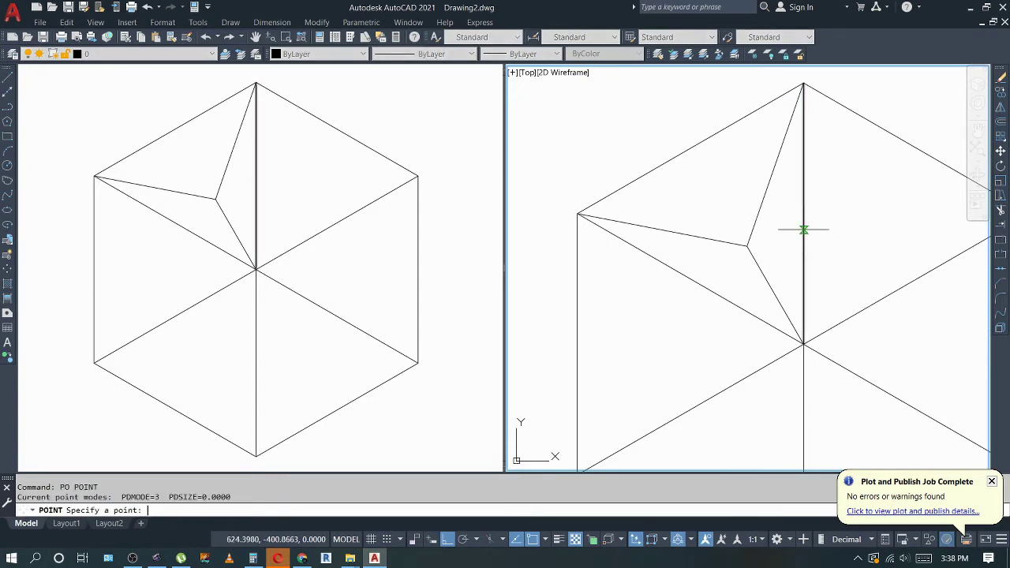
key(Return)
key(Escape)
text(PO)
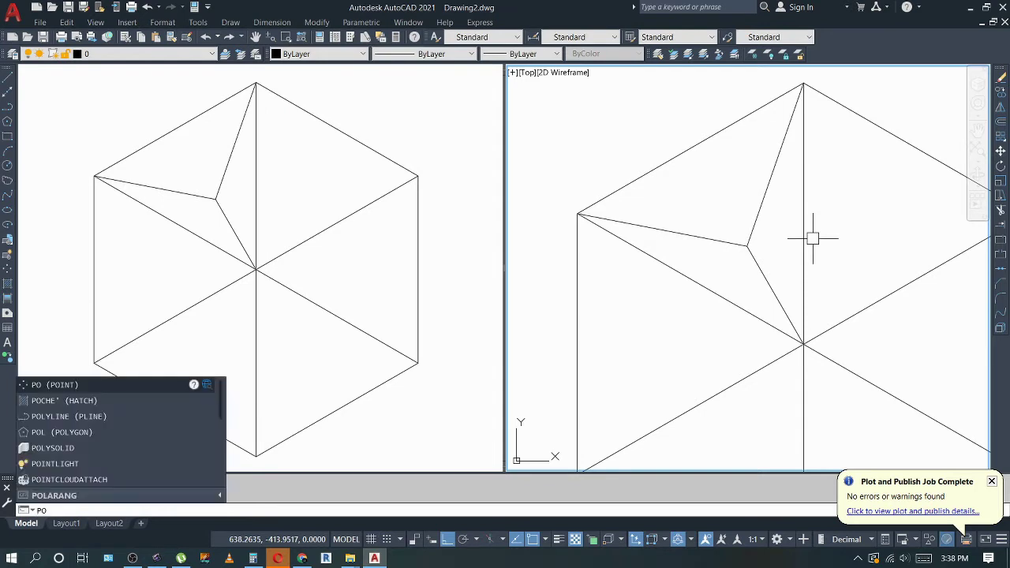
key(BackSpace)
key(BackSpace)
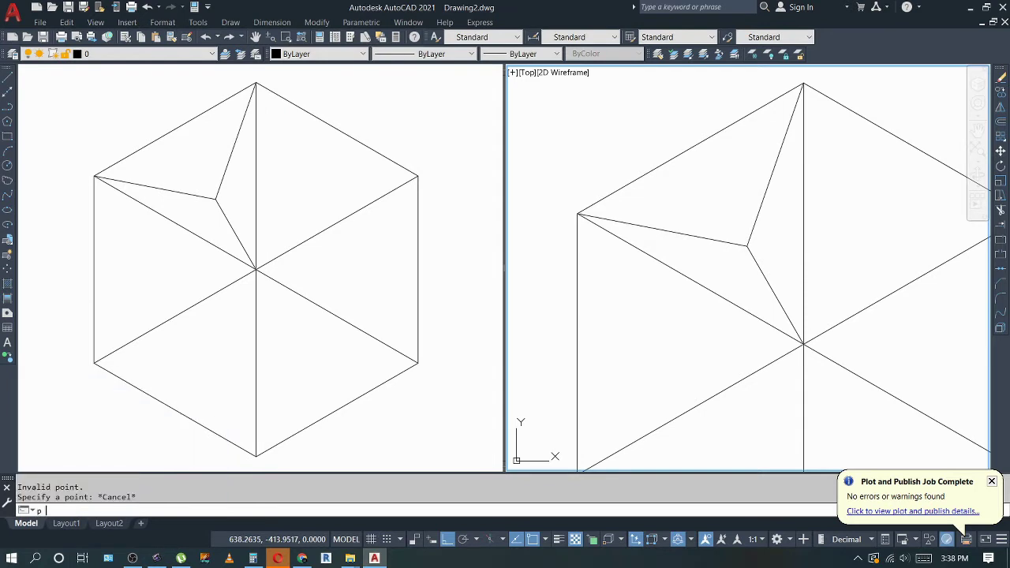
key(Return)
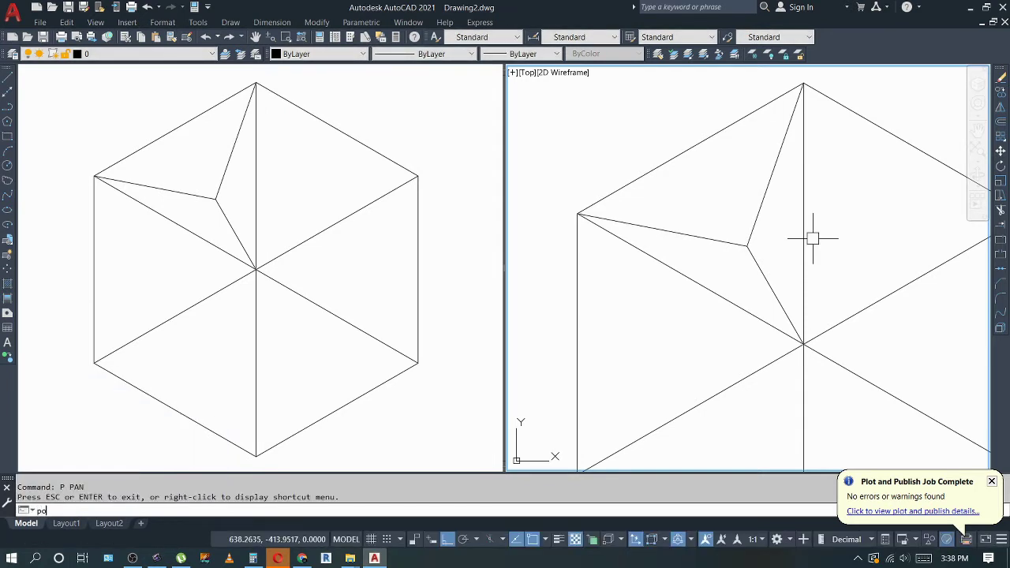
key(Return)
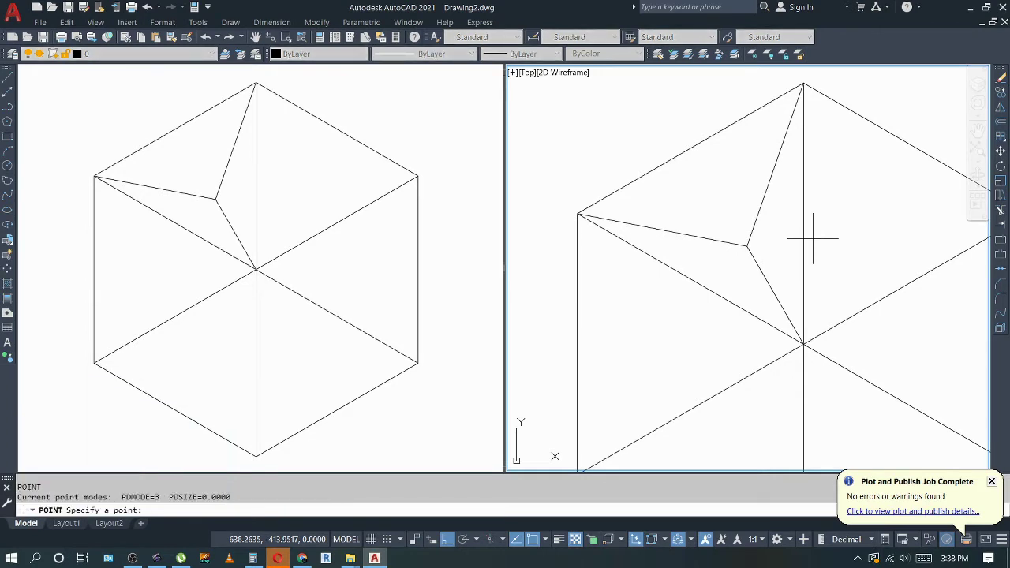
key(Return)
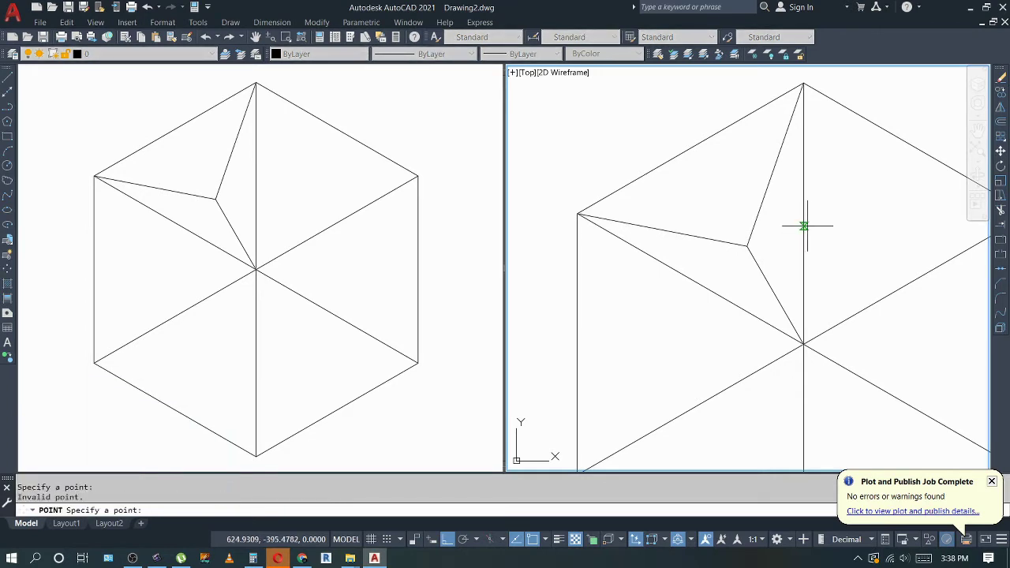
key(Escape)
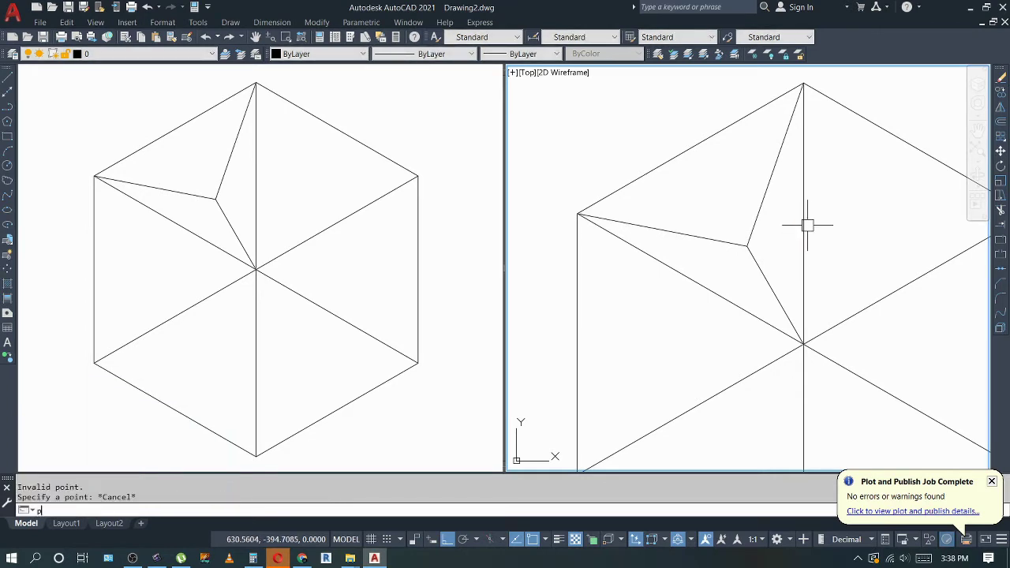
key(Escape)
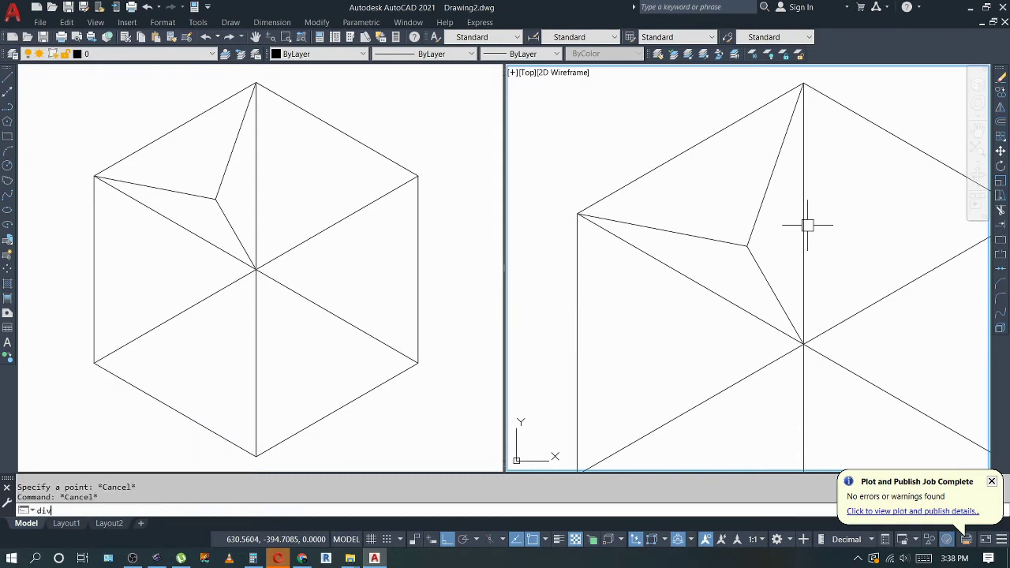
Divide the vertical top-to-centre spoke into equal segments with division marks.
key(Return)
click(806, 227)
text(2)
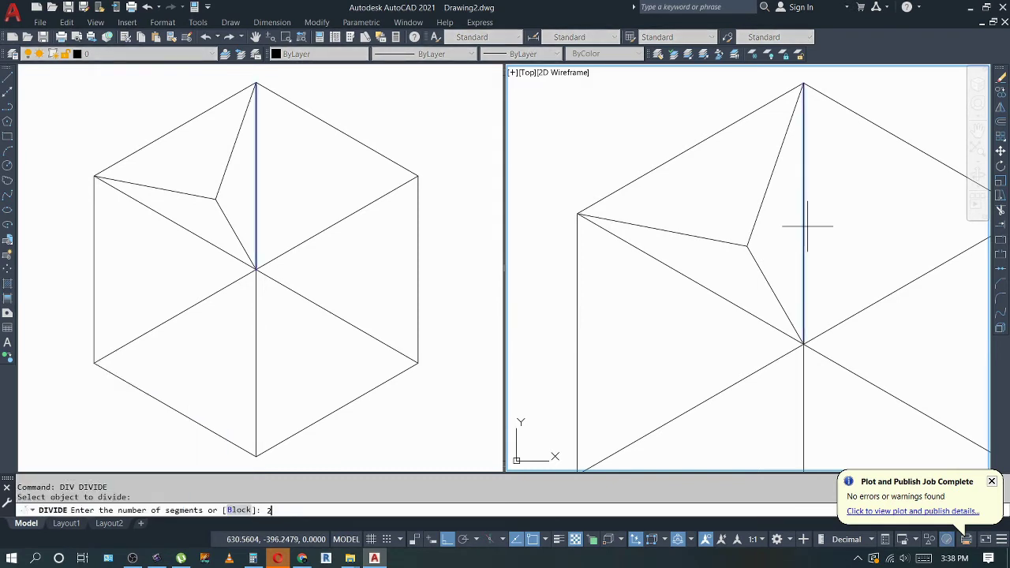
text(0)
key(Return)
key(Escape)
key(Escape)
Draw the first fan lines from the inner fan point to the lowest spoke division marks.
scroll(794, 320, up, 2)
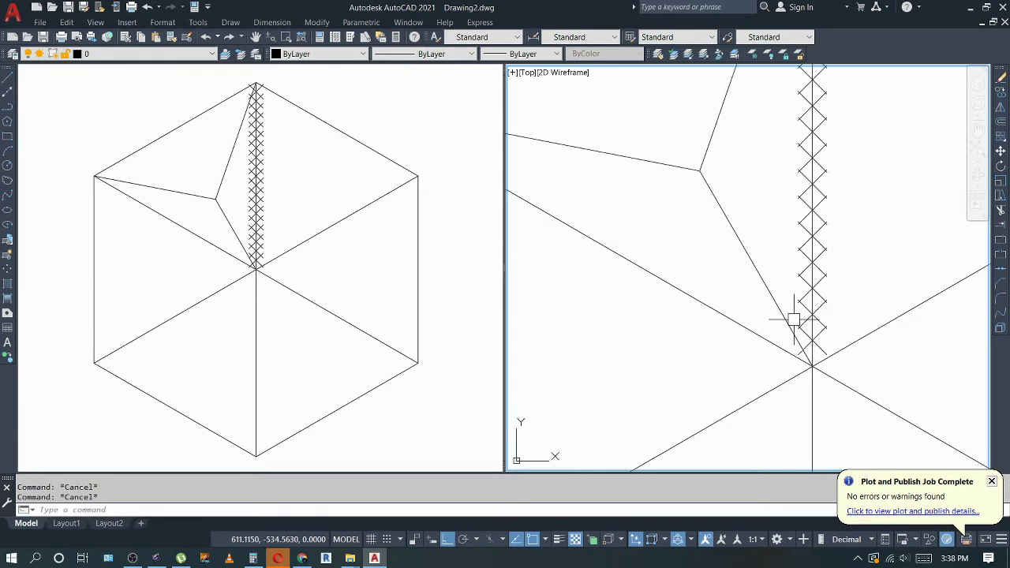
text(l)
key(Return)
click(700, 169)
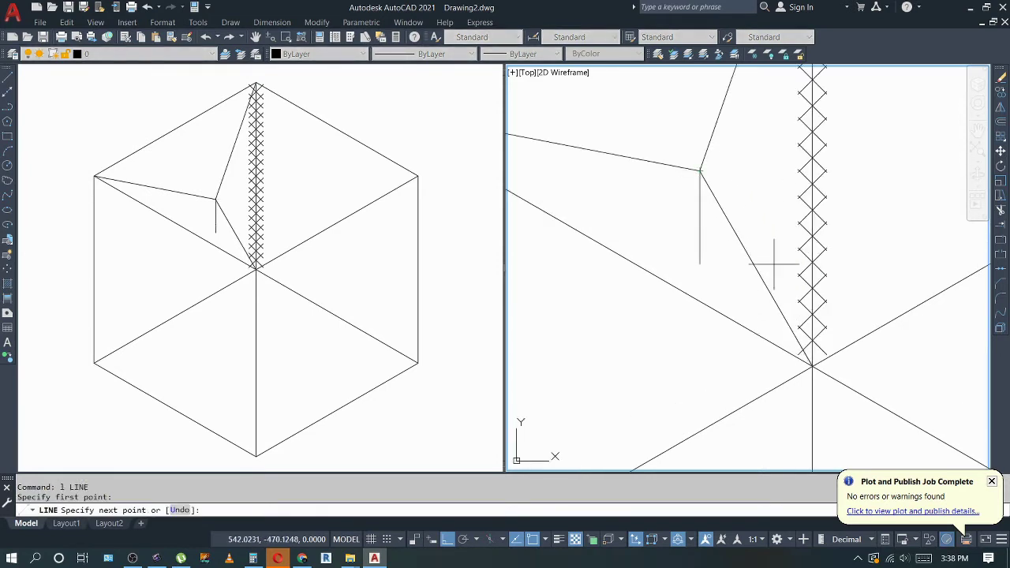
click(813, 339)
key(Escape)
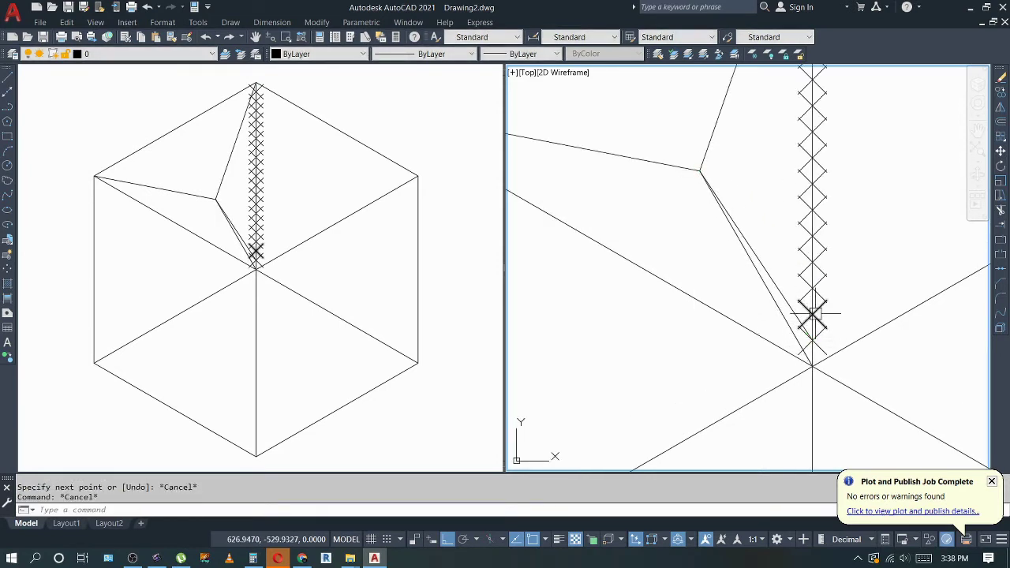
key(Return)
click(813, 314)
click(700, 170)
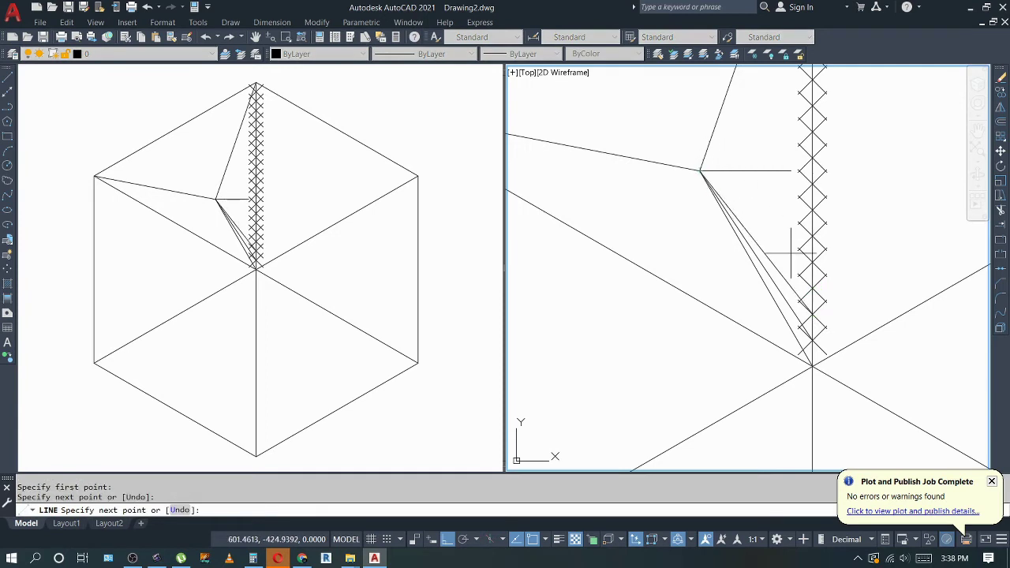
click(813, 288)
key(Escape)
key(Return)
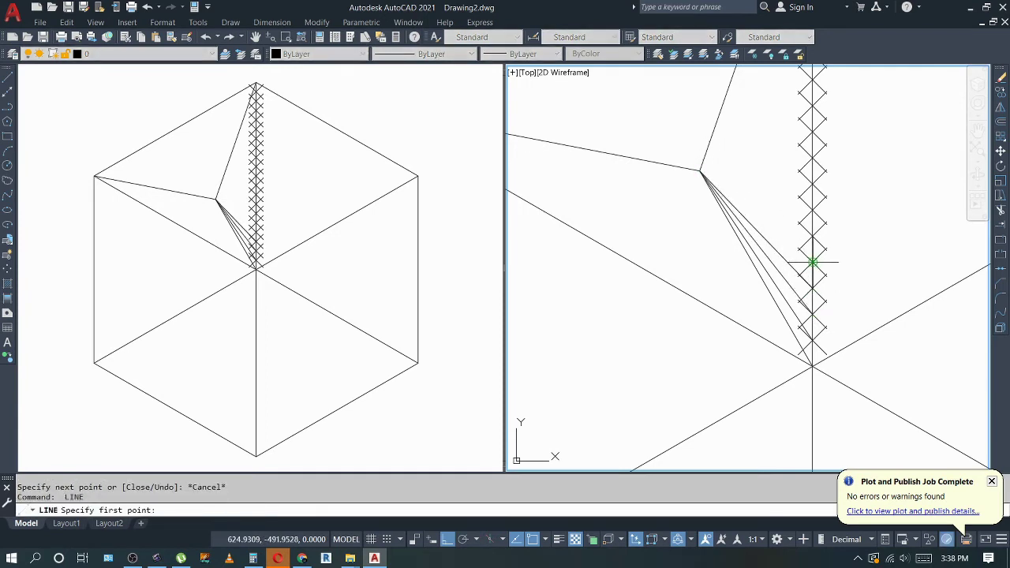
click(813, 261)
click(700, 170)
click(813, 235)
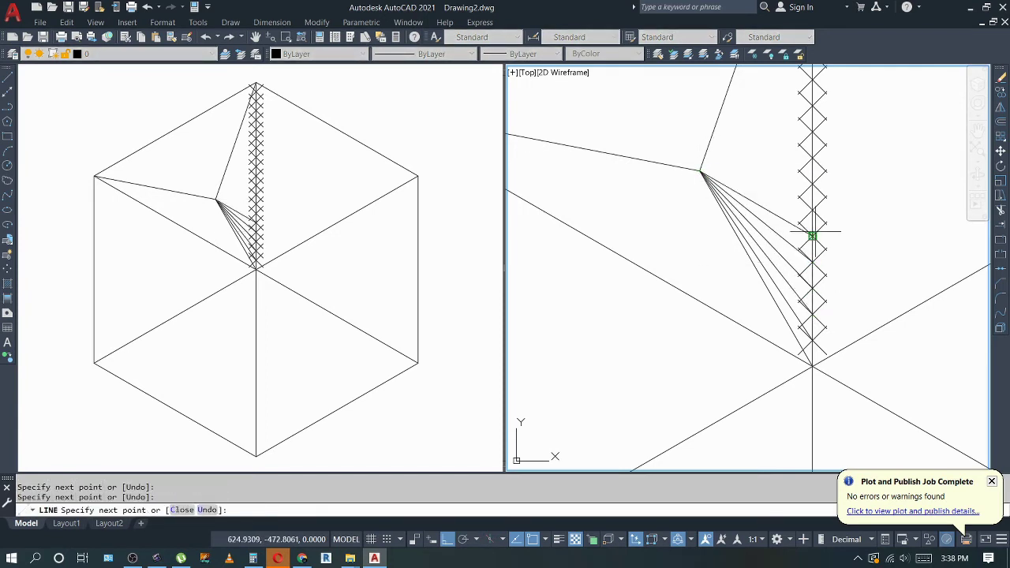
key(Escape)
Continue fan lines from the inner point to the middle division marks on the spoke.
key(Return)
click(813, 209)
click(700, 170)
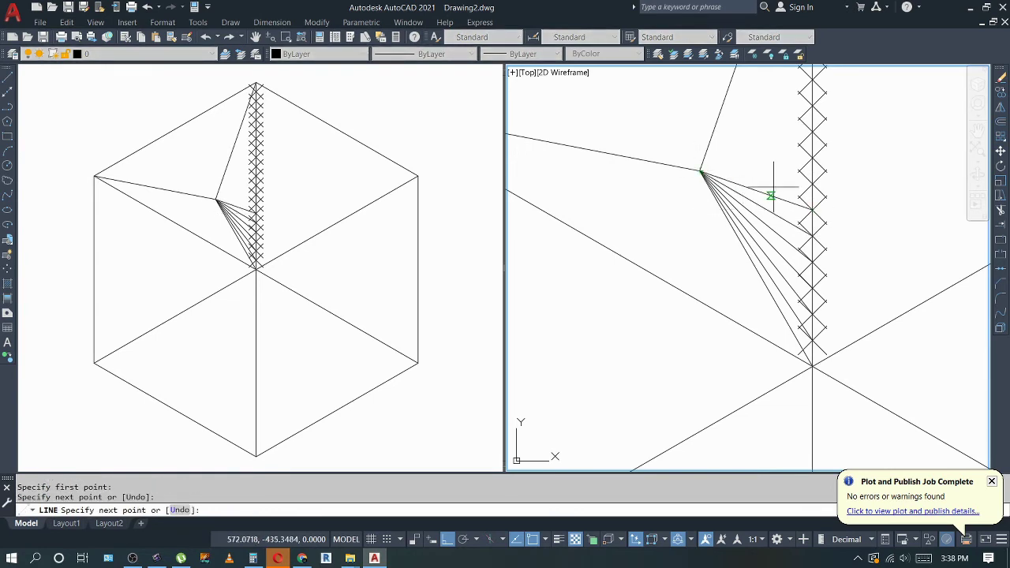
click(814, 183)
key(Escape)
key(Return)
click(813, 157)
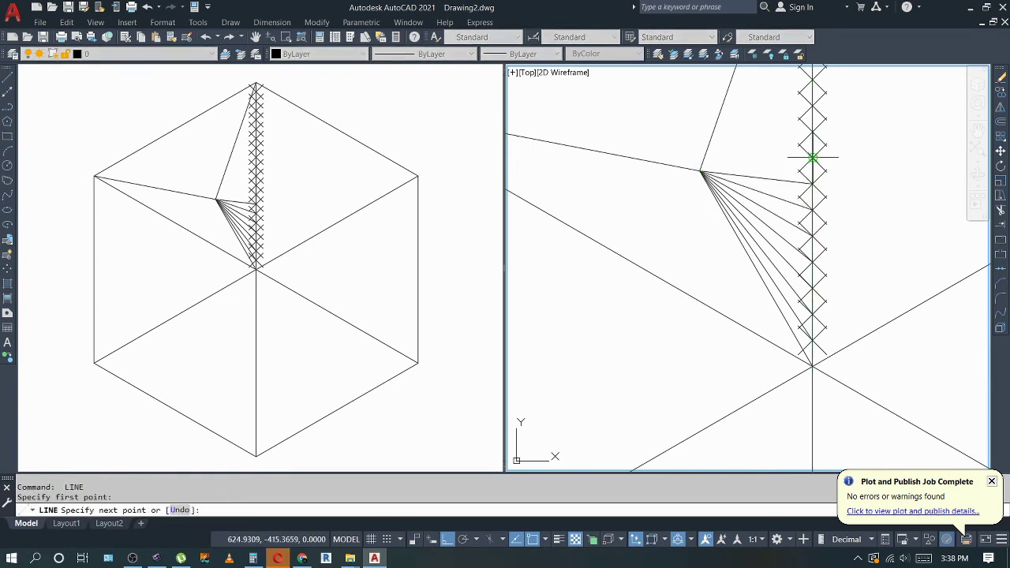
click(700, 170)
key(Escape)
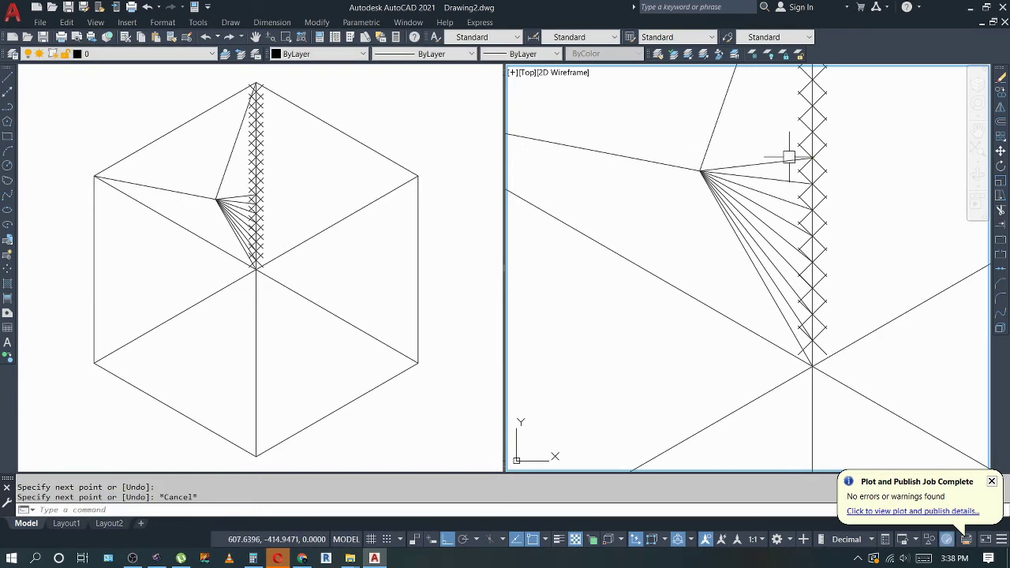
key(Return)
click(813, 131)
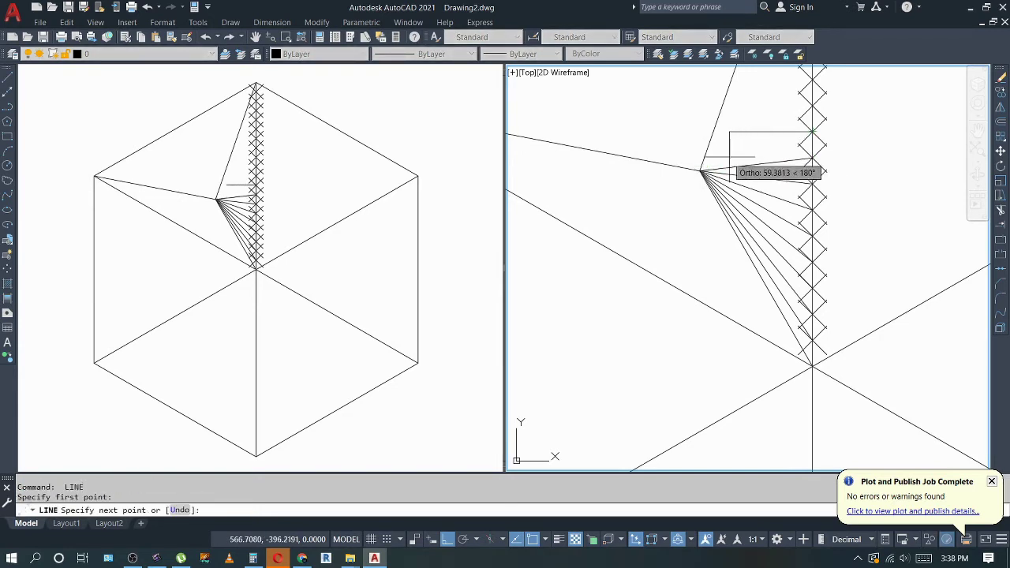
click(700, 169)
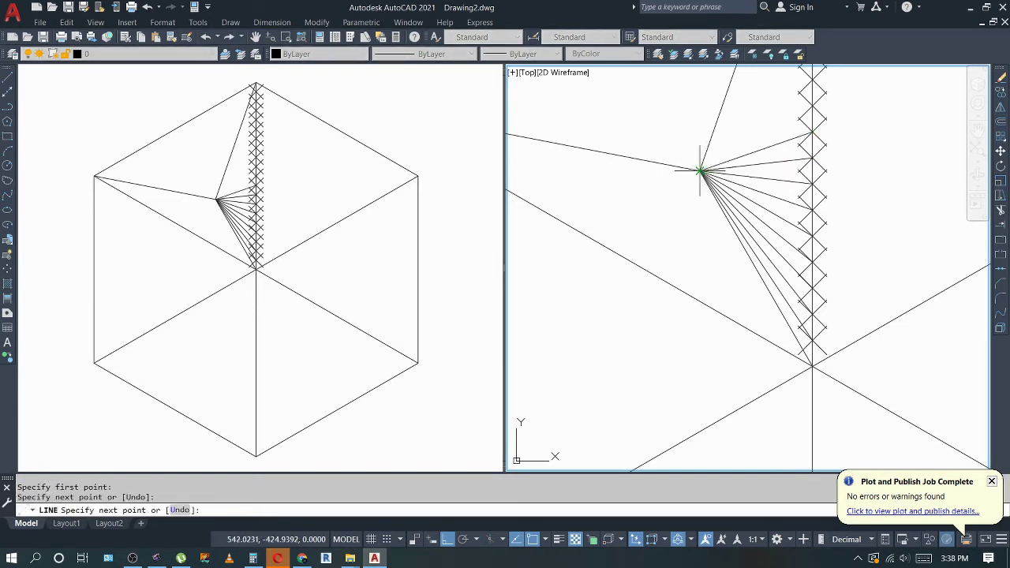
click(814, 105)
Add fan lines joining the upper division marks to the inner fan point.
middle_drag(813, 105, 778, 205)
key(Escape)
key(Return)
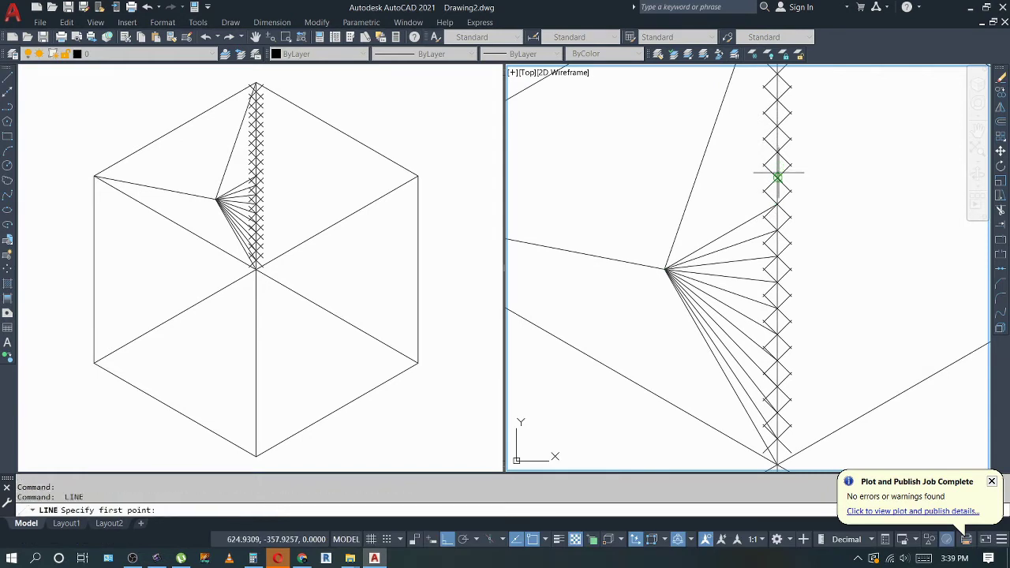
click(779, 178)
click(666, 269)
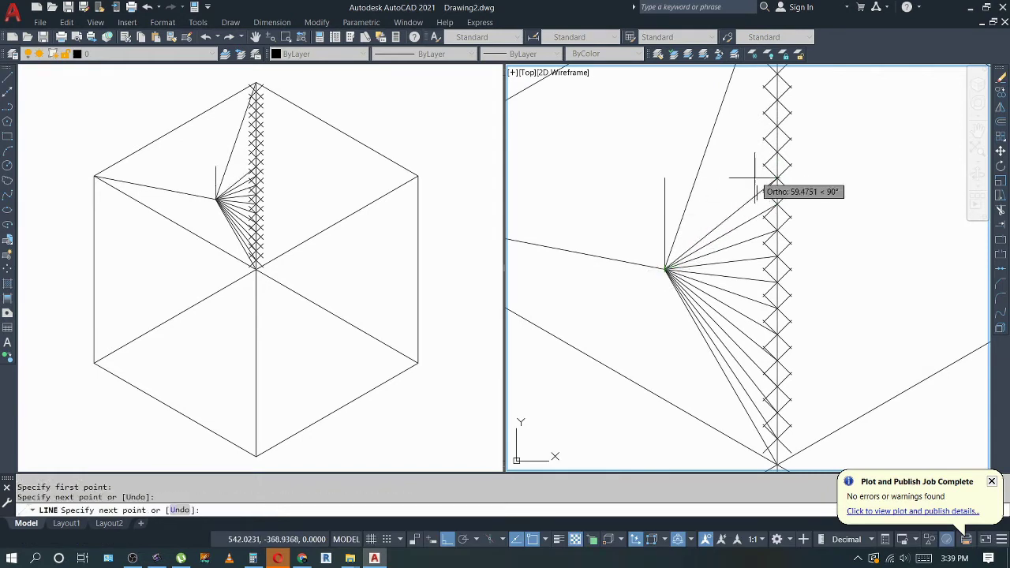
click(779, 150)
key(Escape)
key(Return)
click(777, 125)
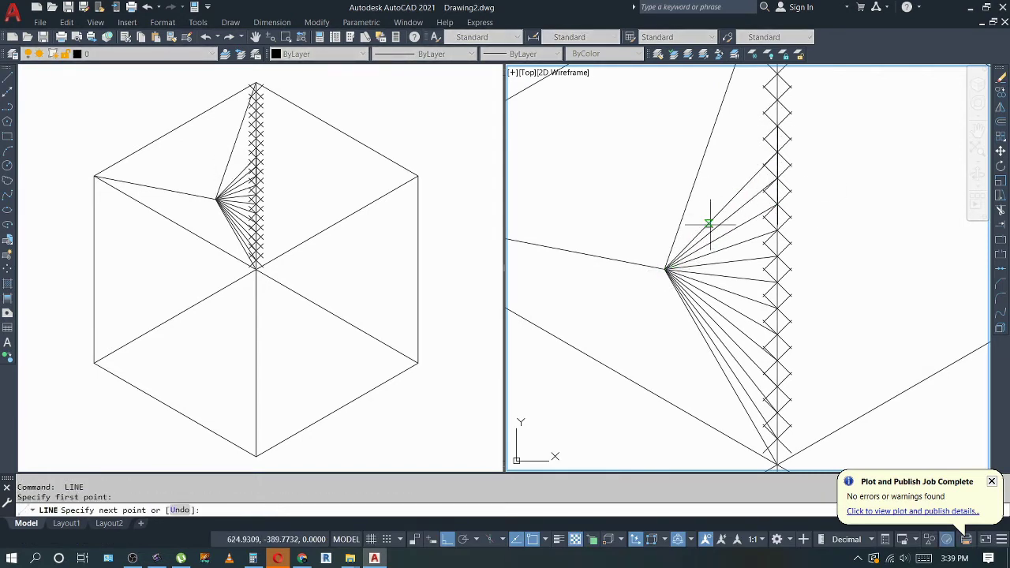
click(666, 269)
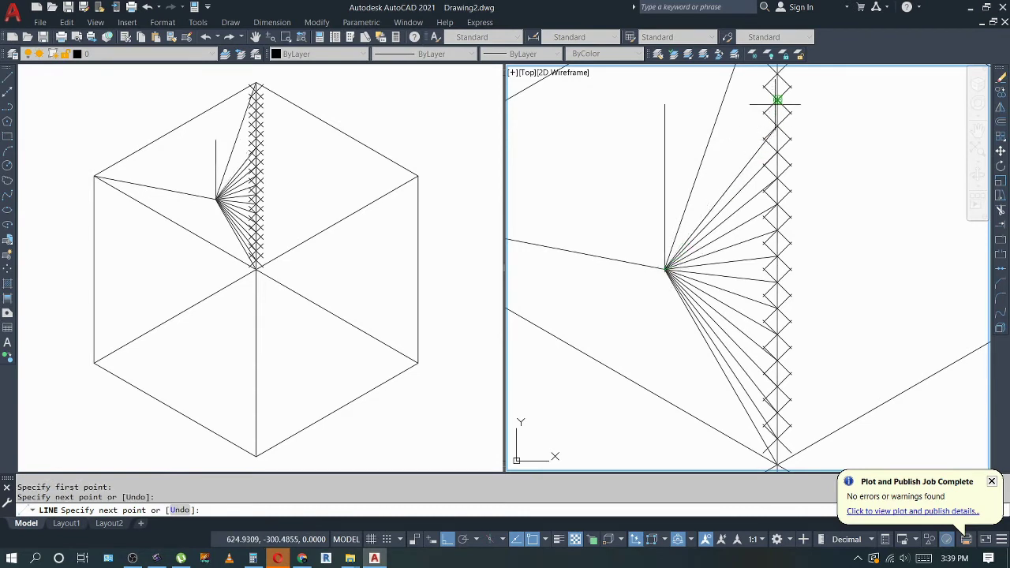
middle_drag(778, 101, 753, 214)
Draw the last fan lines to the topmost division marks, completing the sector.
key(Escape)
key(Return)
click(754, 185)
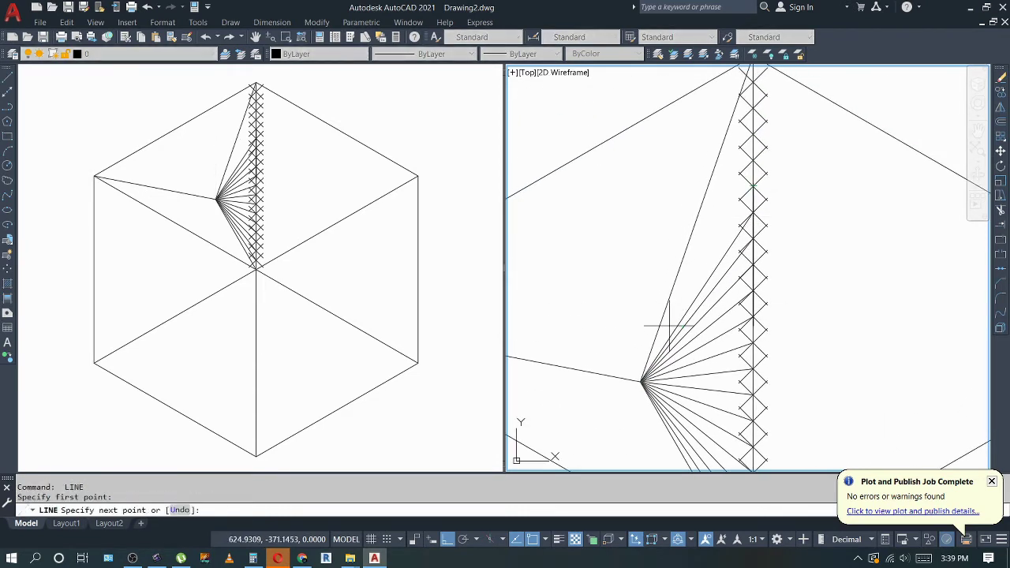
click(640, 383)
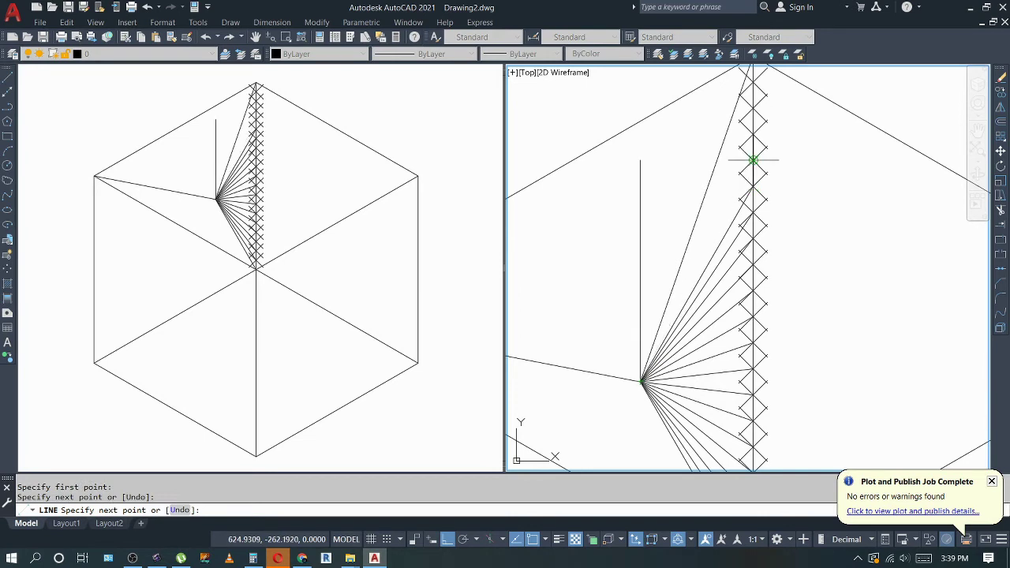
key(Escape)
key(Return)
click(655, 372)
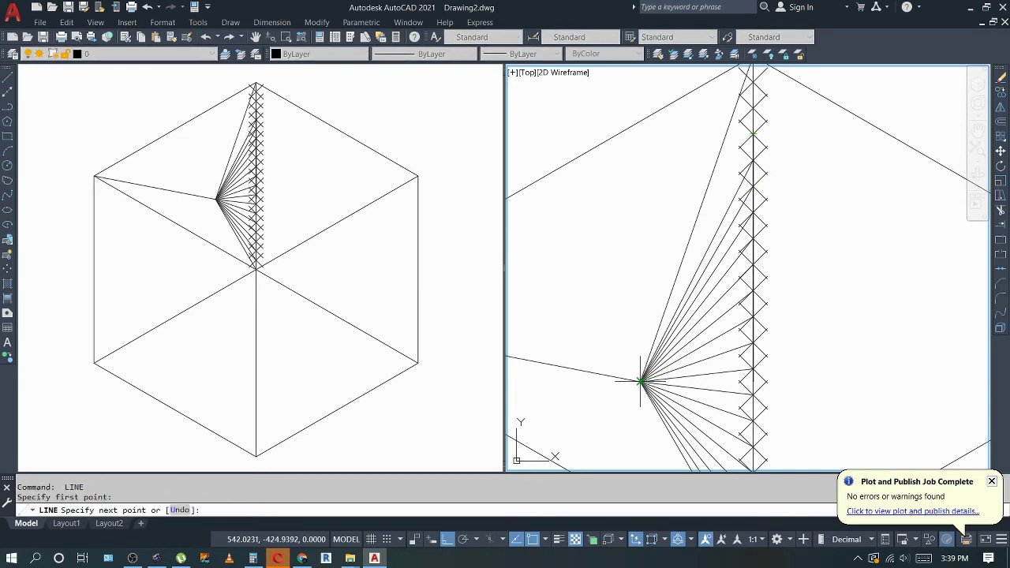
click(720, 207)
click(752, 110)
key(Escape)
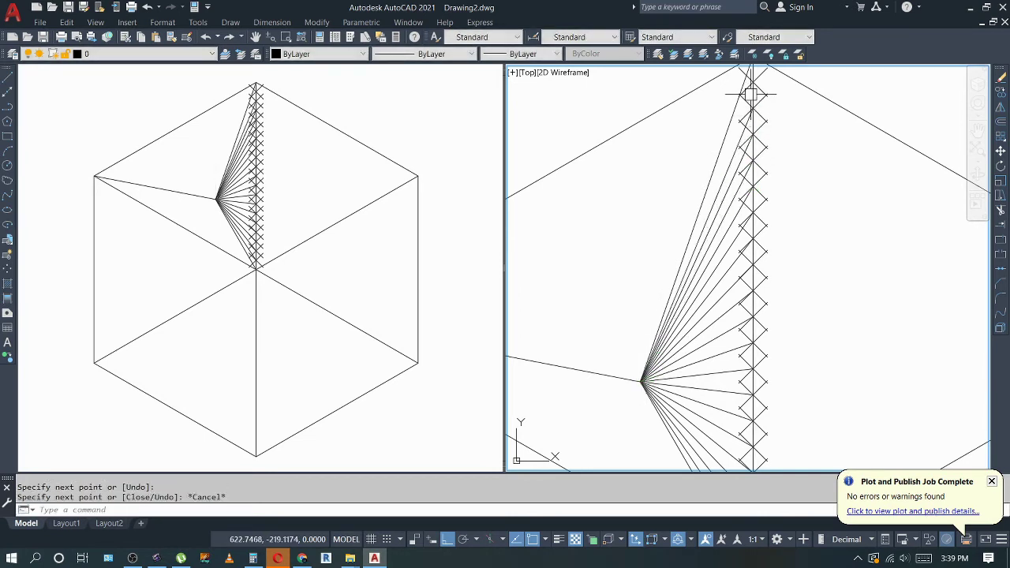
key(Return)
click(655, 368)
click(754, 83)
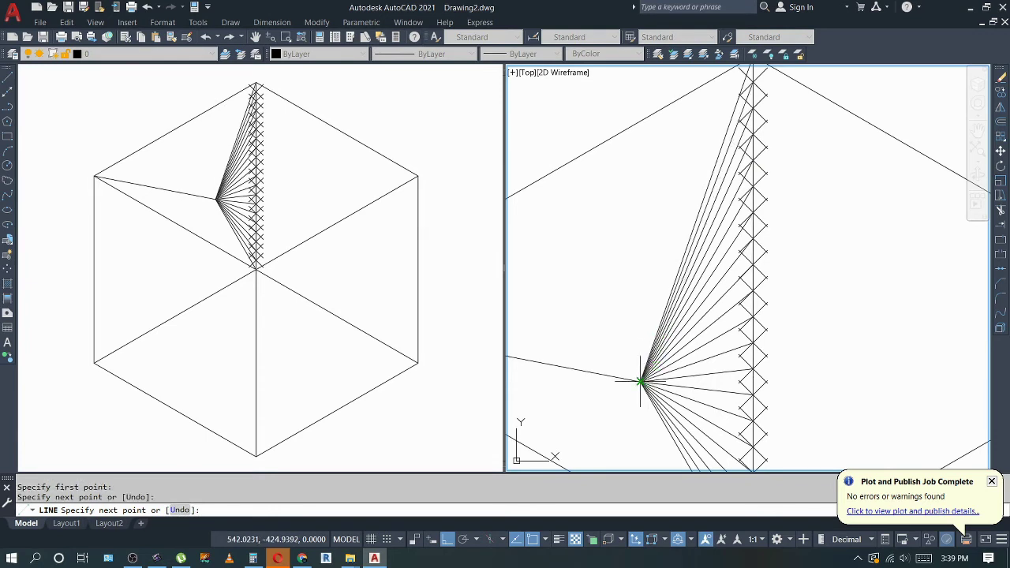
key(Escape)
Erase all division crosses along the finished spoke using window selections.
scroll(676, 334, down, 3)
click(705, 156)
click(738, 292)
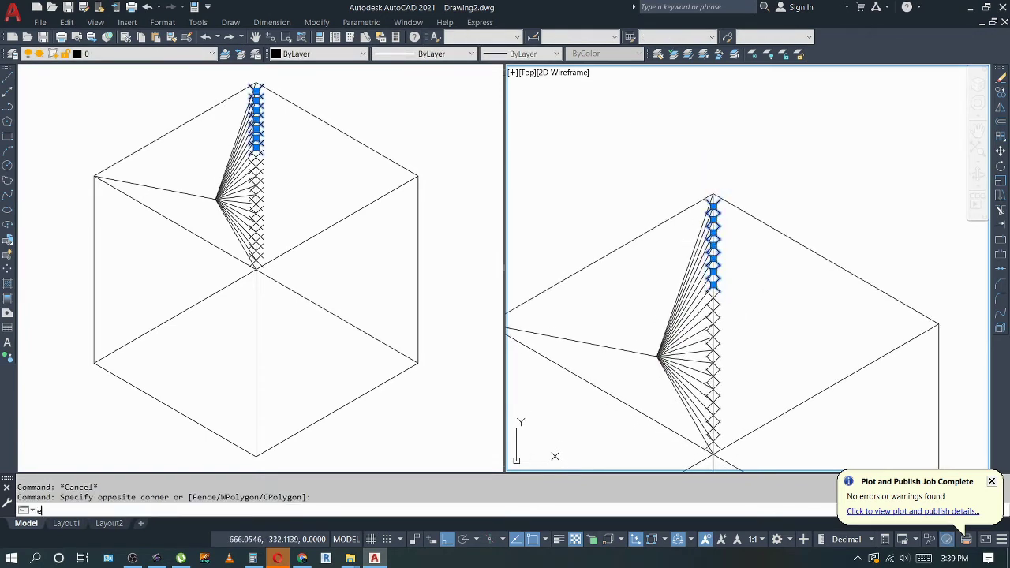
key(Delete)
click(668, 260)
click(742, 340)
key(Delete)
middle_drag(684, 427, 688, 349)
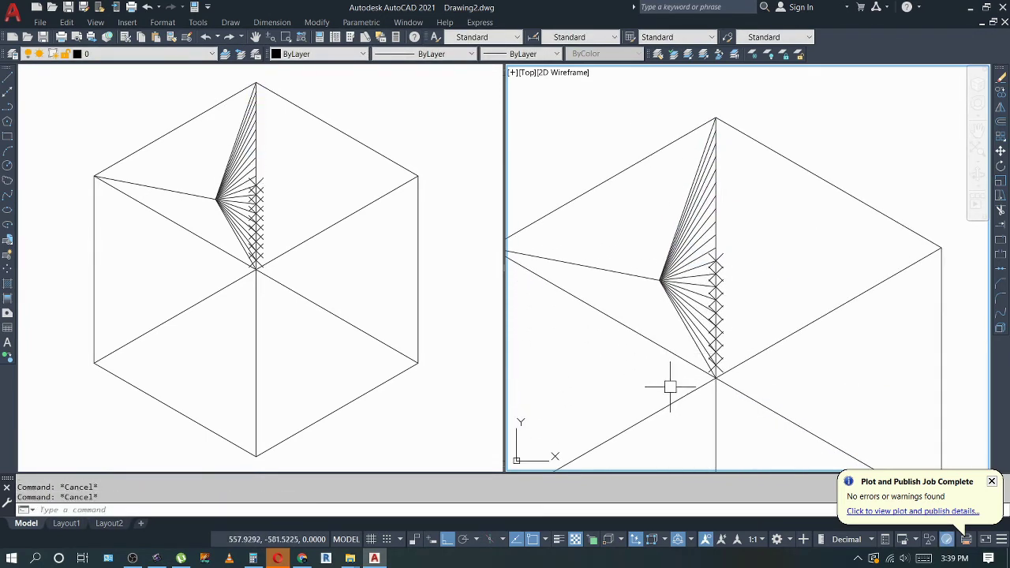
click(670, 387)
key(Escape)
key(Escape)
click(692, 430)
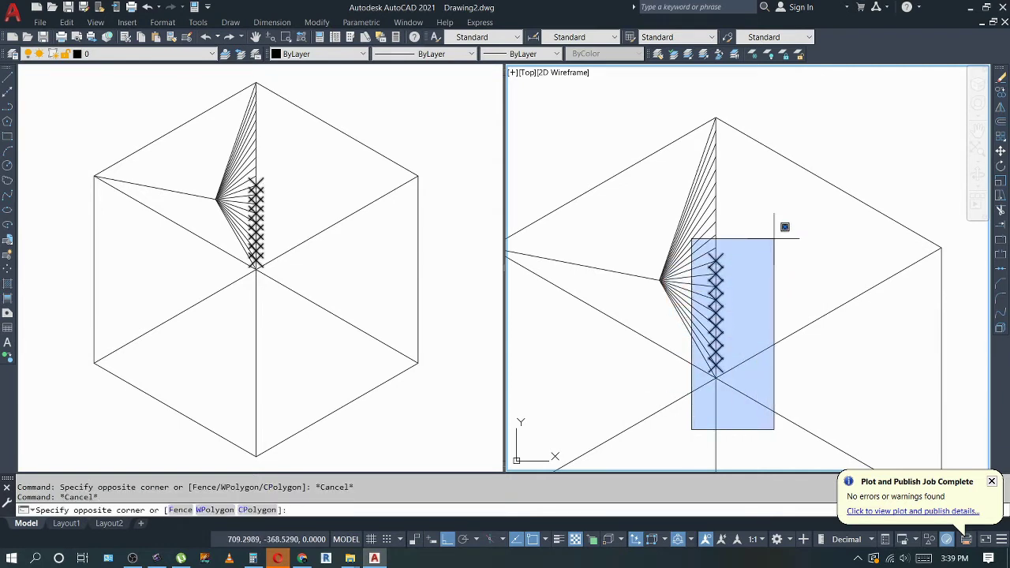
click(785, 226)
key(Delete)
text(div)
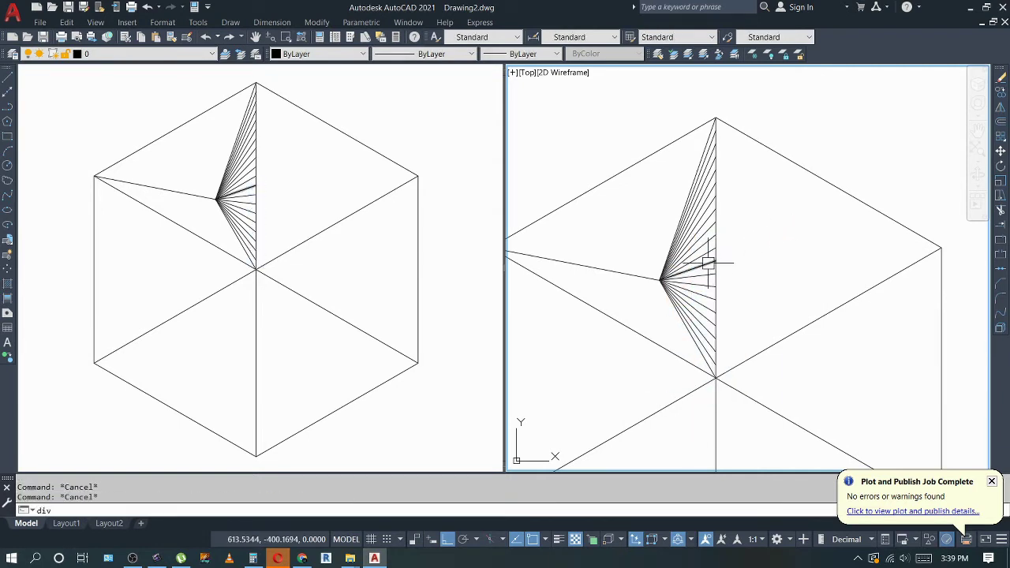
Explode the hexagon into separate edges instead of dividing it whole.
key(Return)
click(613, 175)
key(Escape)
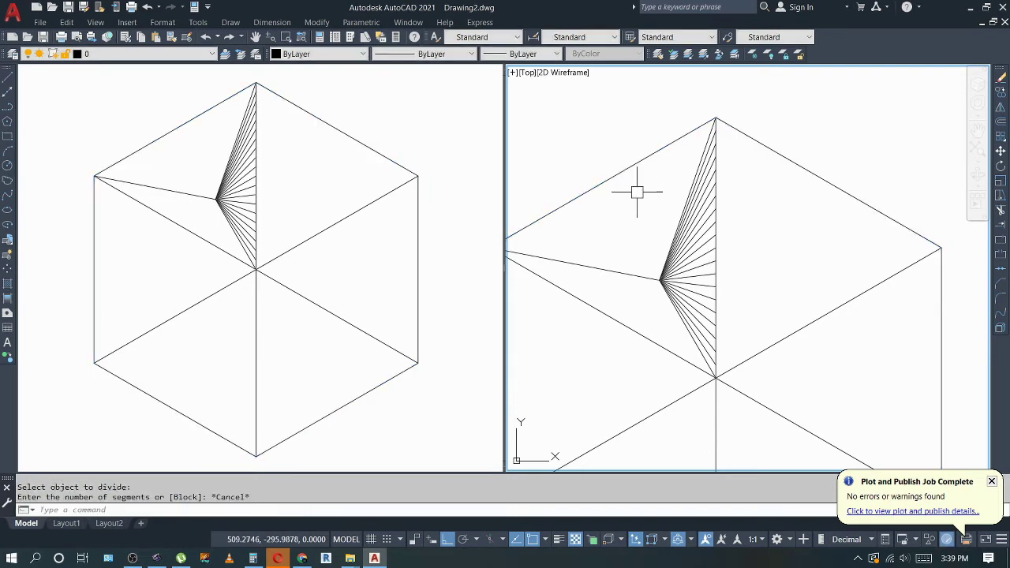
text(x)
key(Return)
click(616, 168)
middle_drag(616, 168, 681, 165)
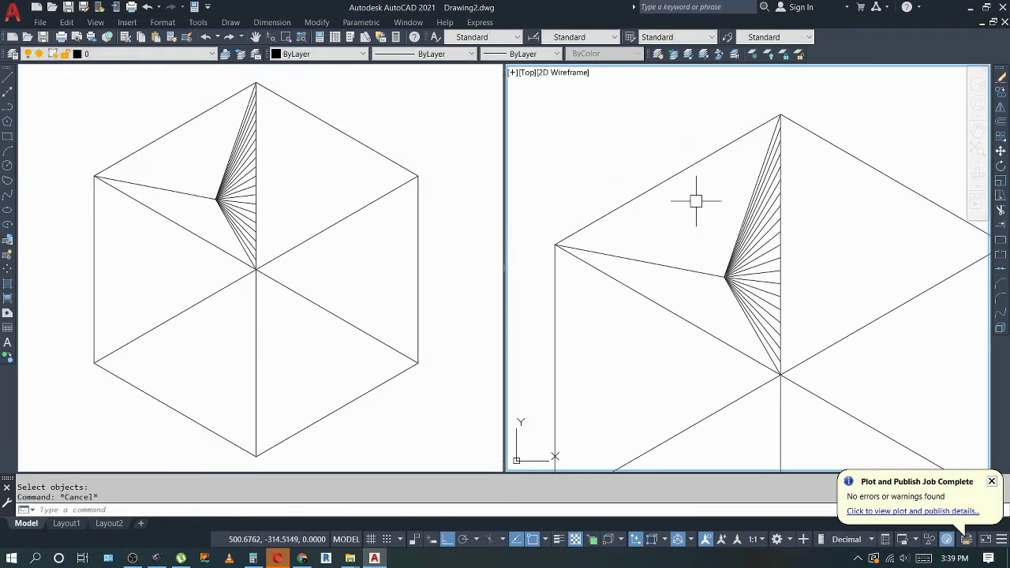
Divide the hexagon's upper-left edge into 20 equal segments.
text(v)
key(Return)
click(685, 173)
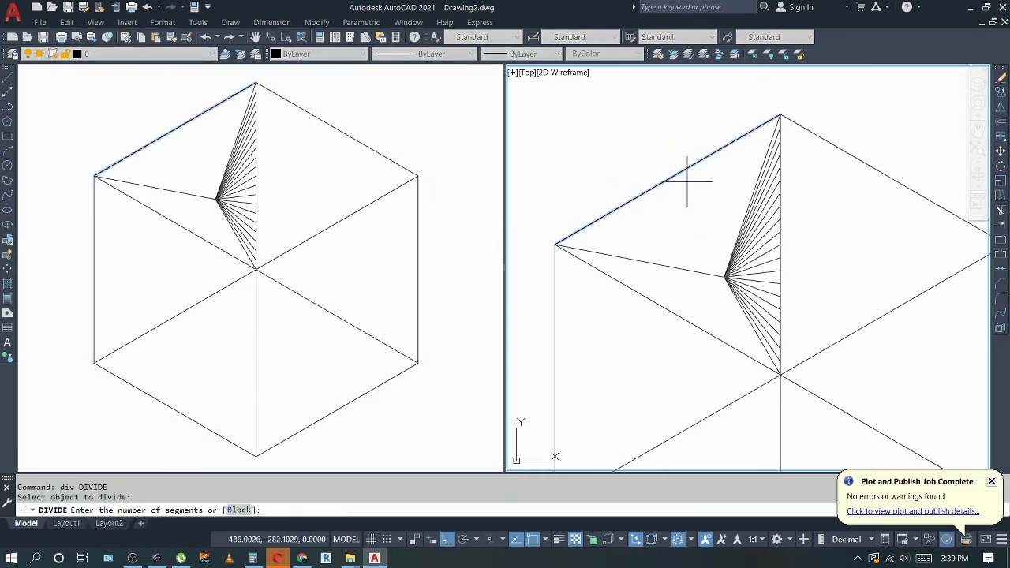
key(Return)
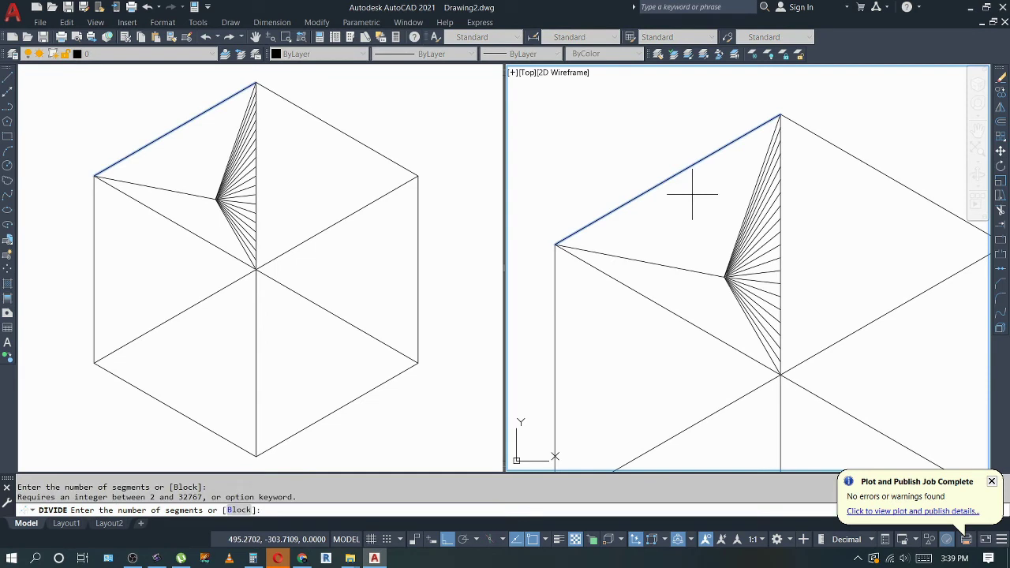
text(20)
key(Return)
key(Escape)
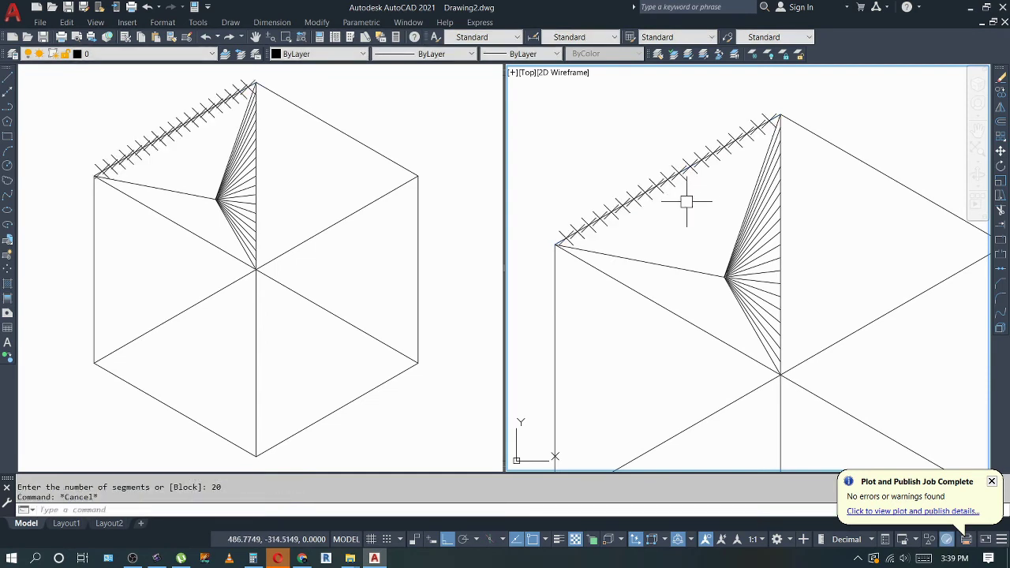
Begin a line at the first division tick on the upper-left edge.
text(l)
key(Return)
scroll(571, 236, up, 3)
click(557, 241)
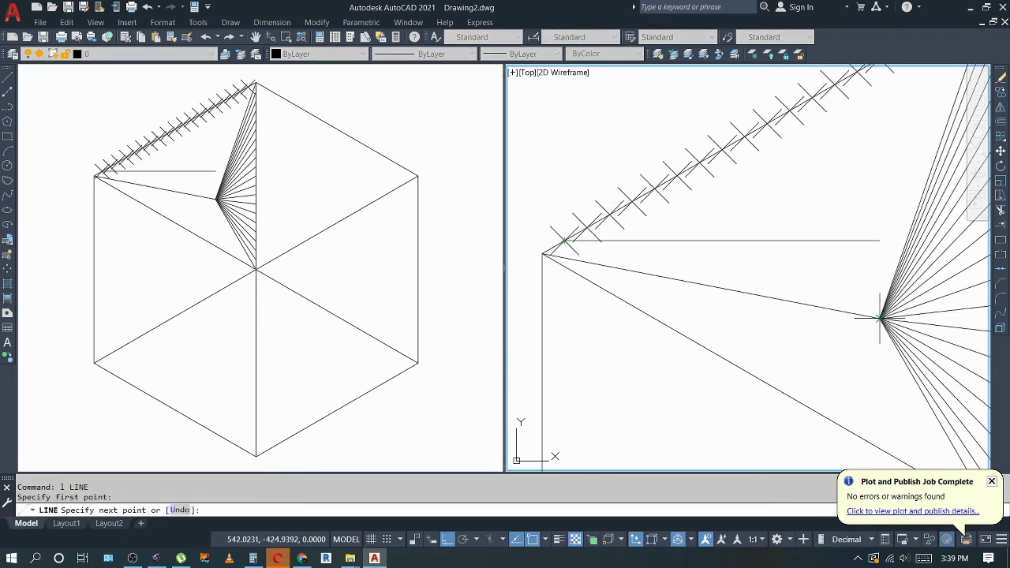
Draw the first fan lines from the top-edge division ticks to the fan point, undoing a misplaced end.
click(881, 318)
click(588, 228)
key(Escape)
key(Return)
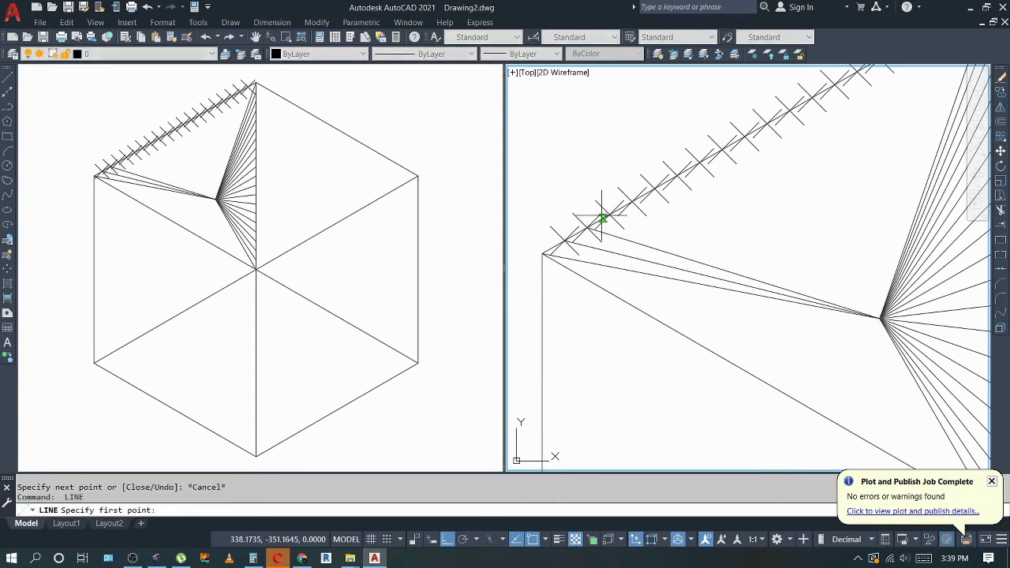
click(609, 213)
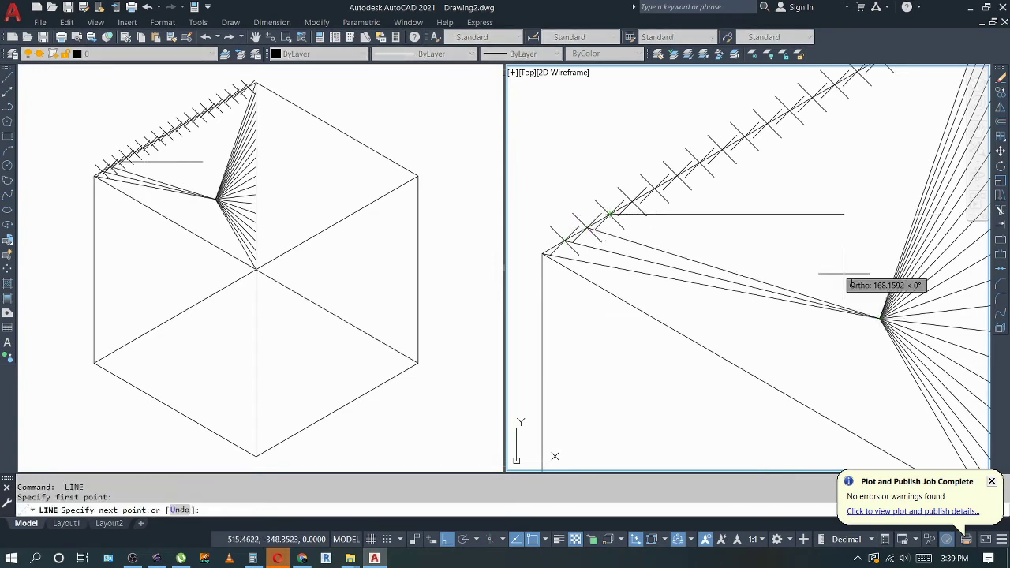
click(881, 318)
key(ctrl+z)
scroll(875, 322, up, 3)
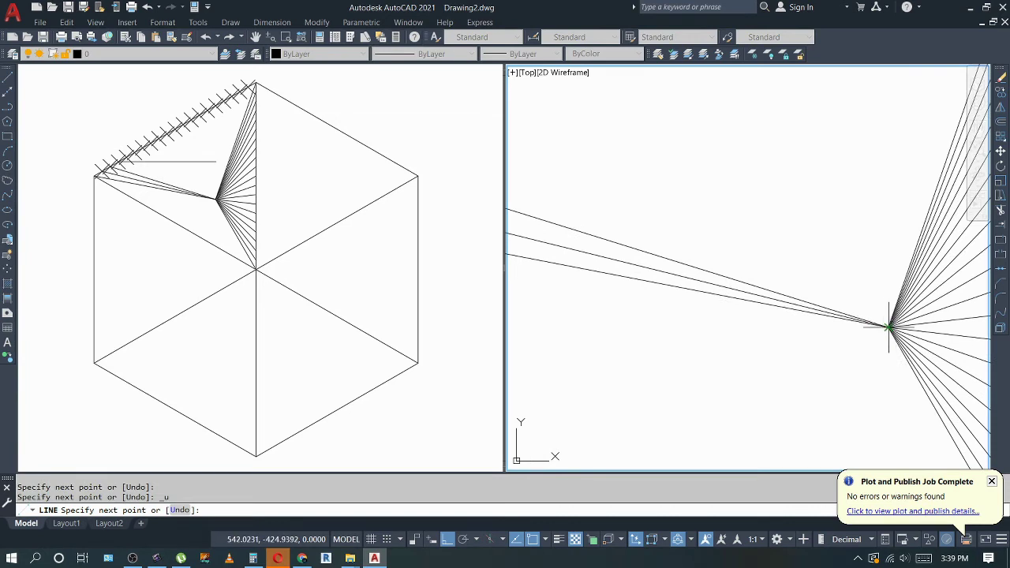
click(889, 327)
scroll(681, 208, down, 2)
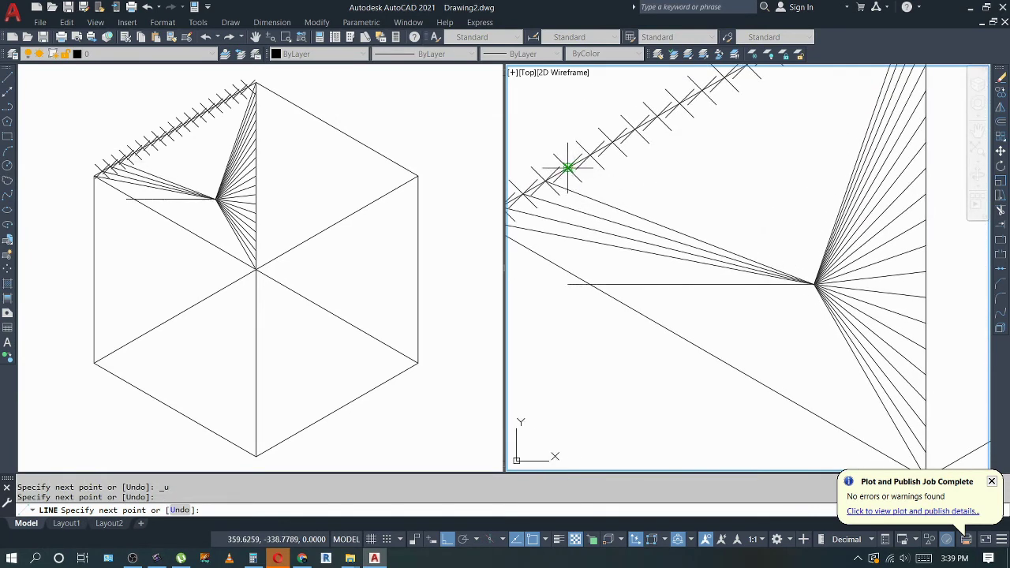
key(Escape)
Add lines from the next several top-edge division ticks to the fan apex.
key(space)
click(590, 156)
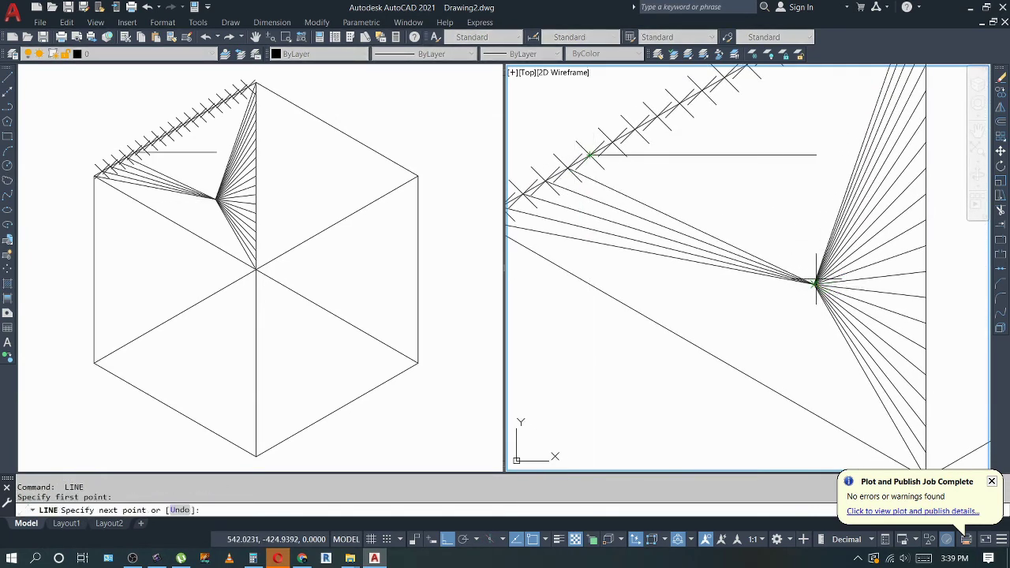
click(815, 283)
click(612, 140)
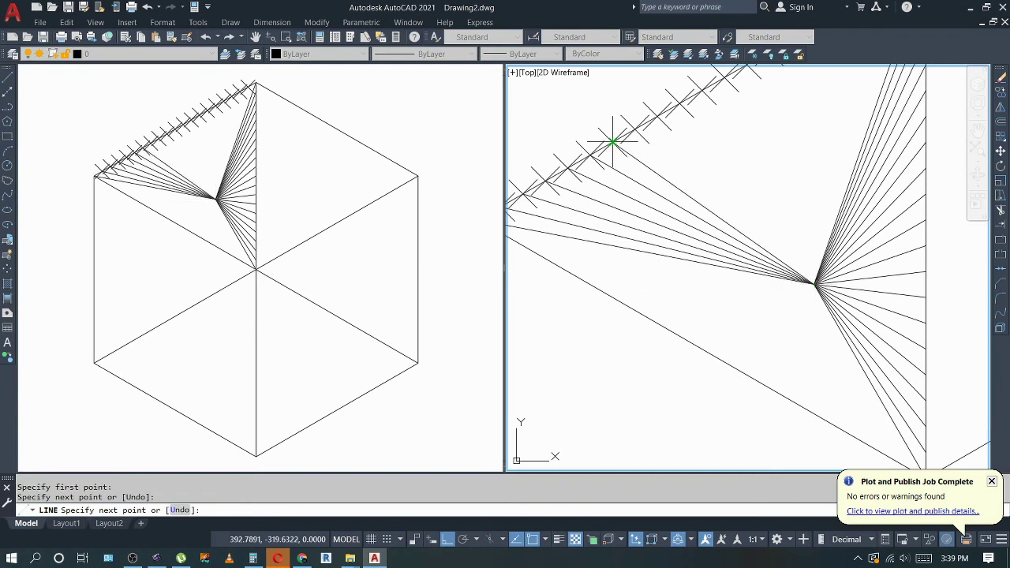
key(space)
key(space)
click(635, 129)
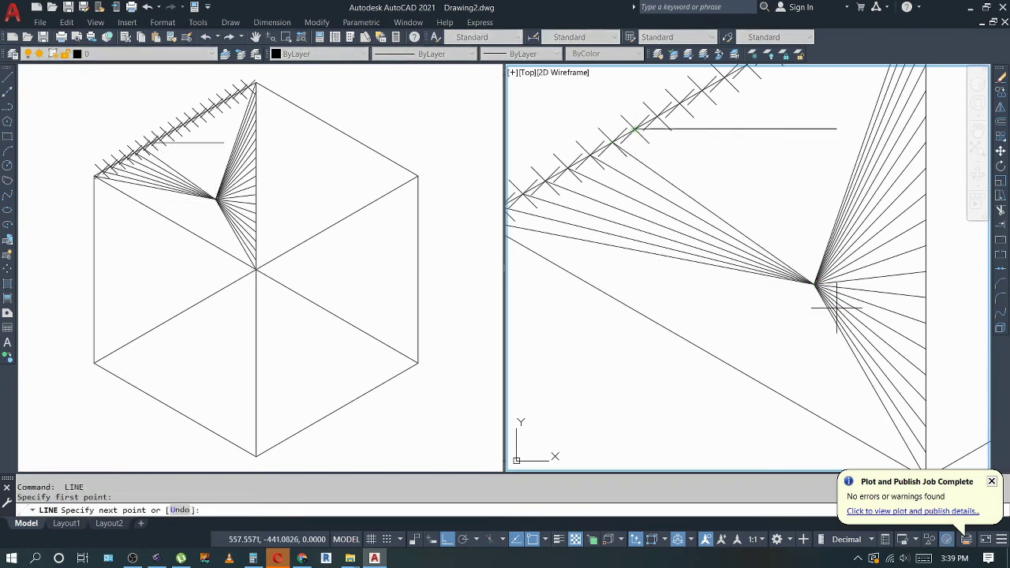
click(814, 282)
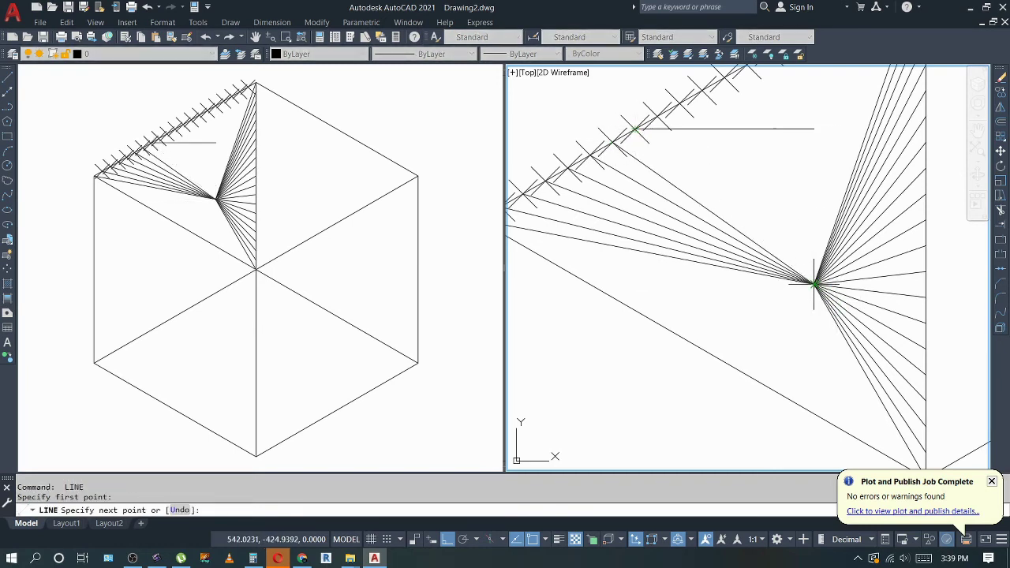
click(657, 116)
key(Escape)
key(space)
click(679, 102)
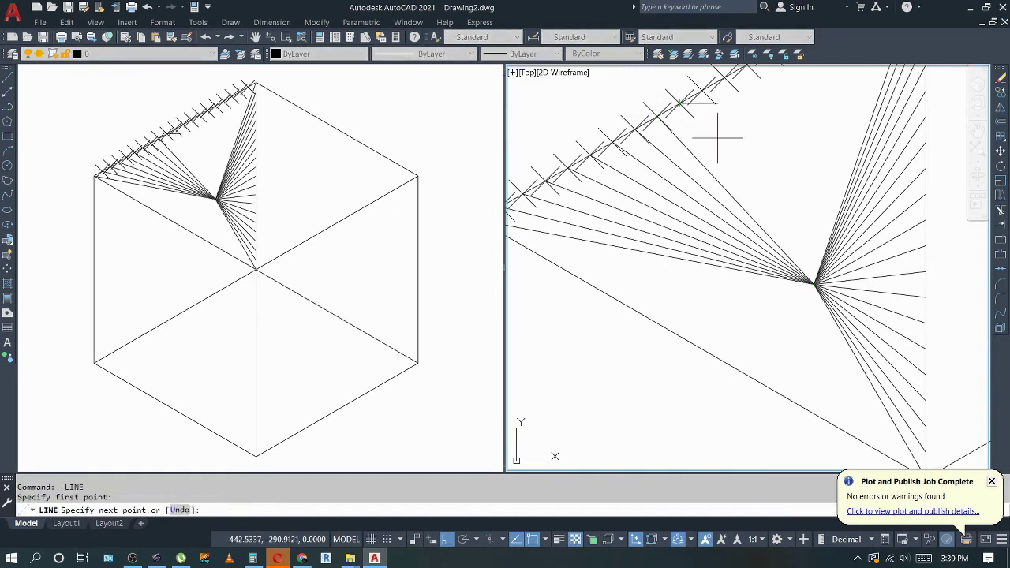
click(814, 283)
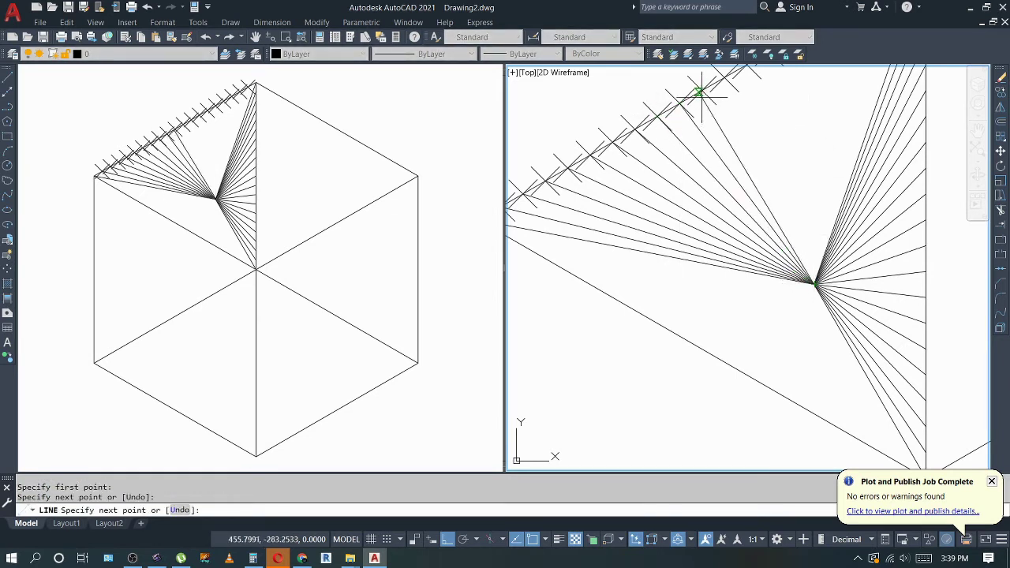
Toggle ortho and continue fan lines from further top-edge ticks toward the hexagon's top.
key(F8)
key(Escape)
key(space)
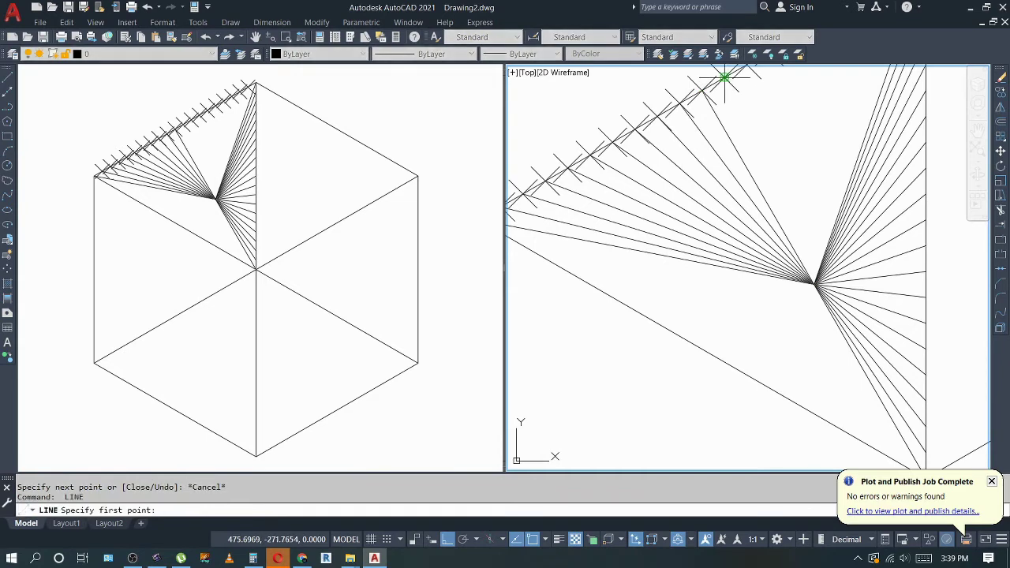
click(725, 76)
click(815, 282)
middle_drag(815, 282, 797, 389)
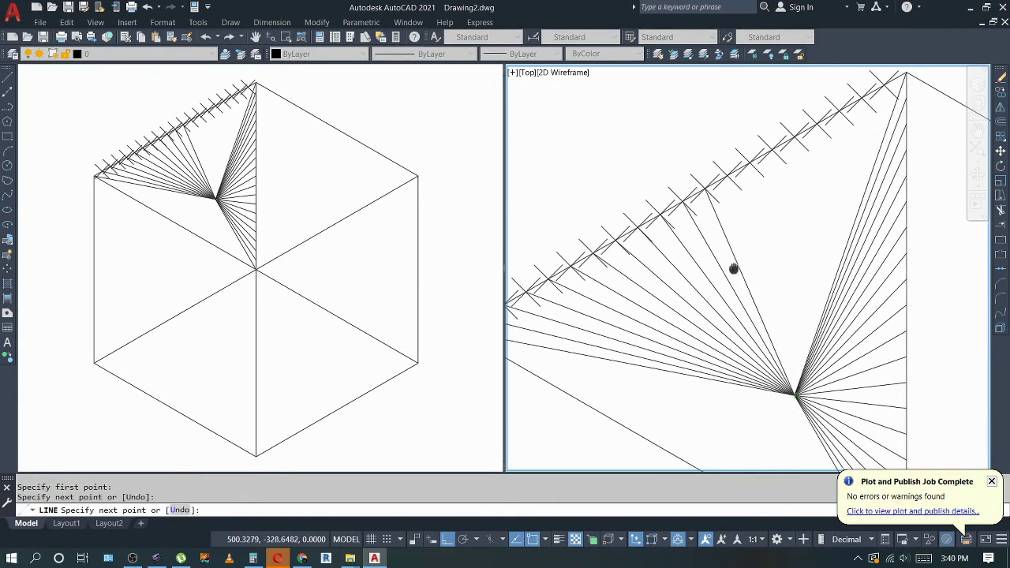
click(735, 165)
key(Escape)
key(space)
click(751, 155)
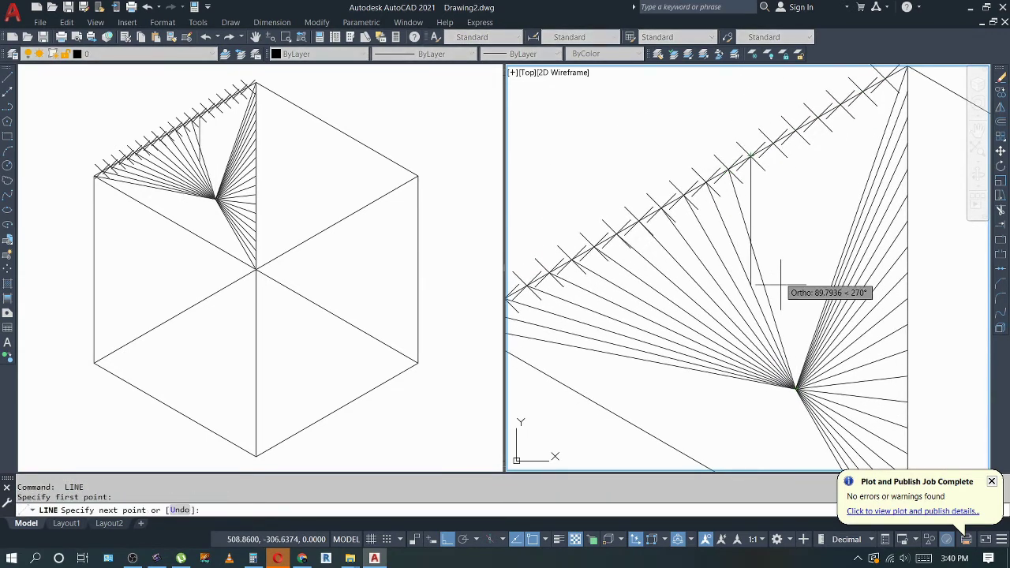
click(798, 388)
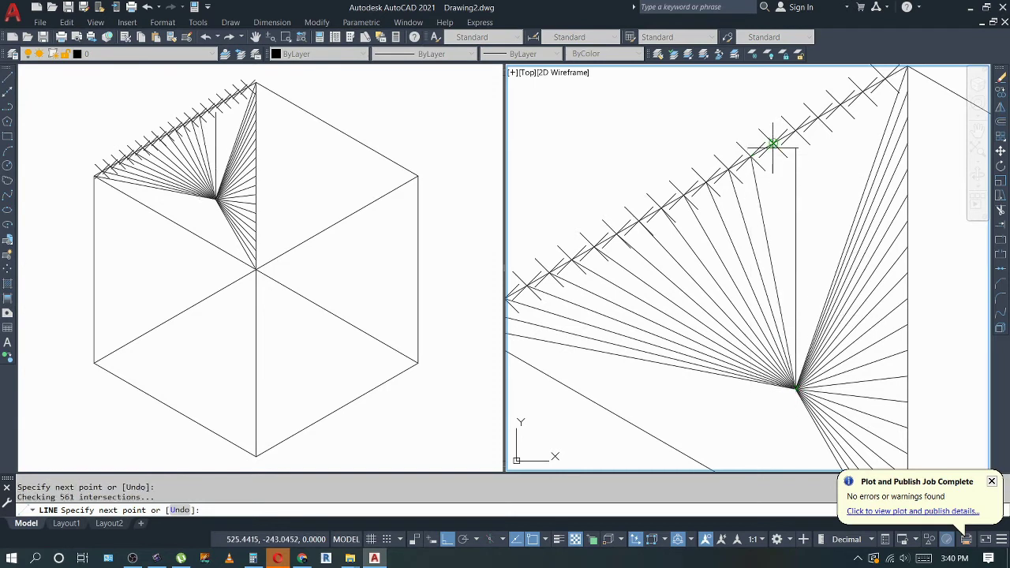
click(774, 144)
key(Escape)
key(space)
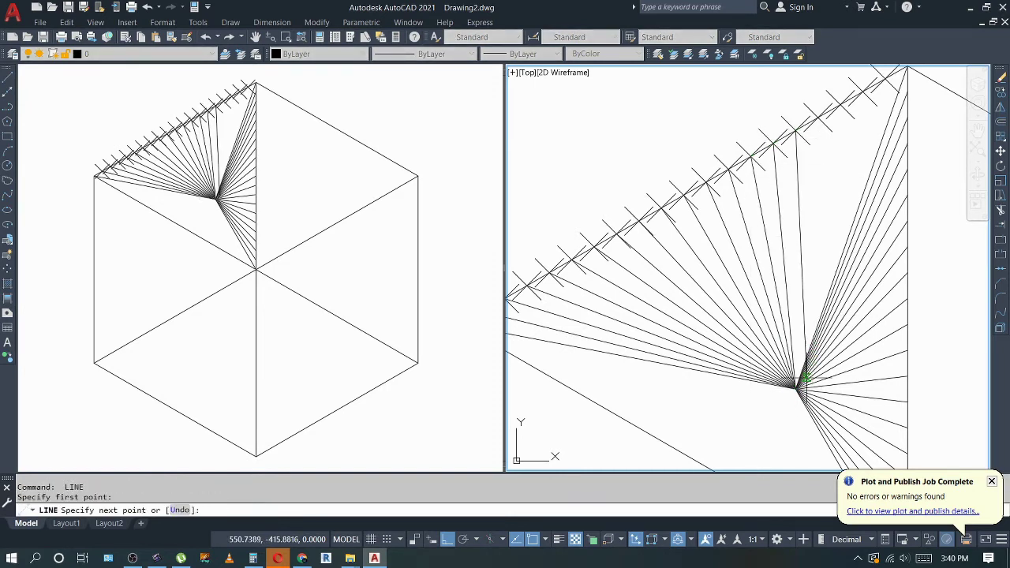
Finish the fan lines at the last division marks near the hexagon's top corner.
click(823, 114)
key(Escape)
key(space)
click(838, 103)
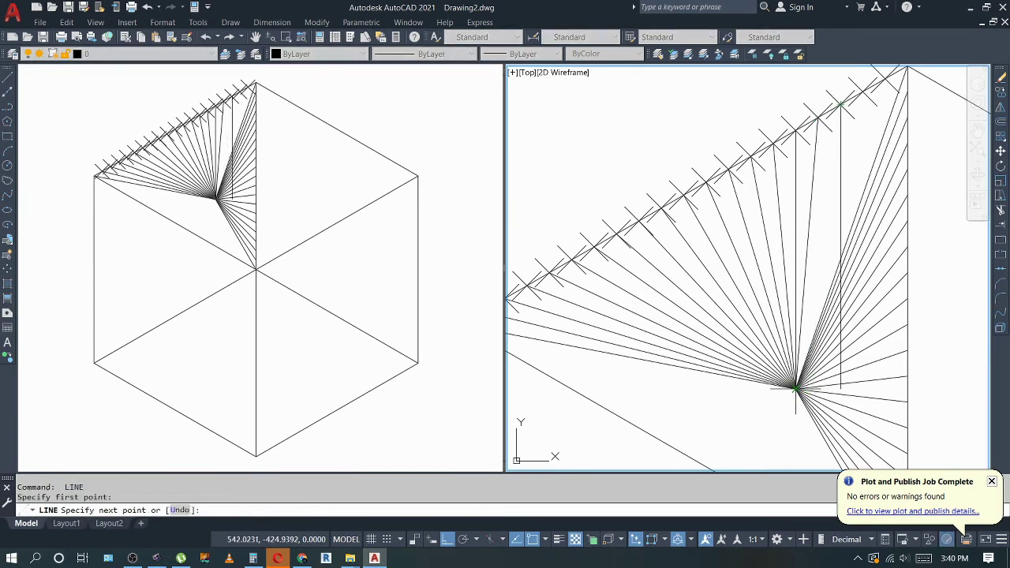
click(863, 93)
key(Escape)
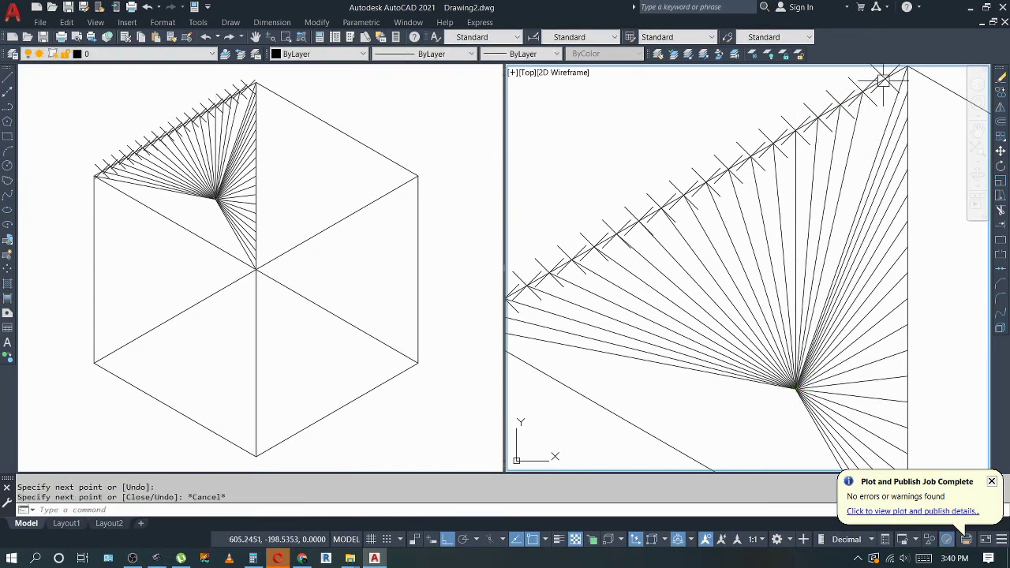
key(space)
click(886, 79)
key(Escape)
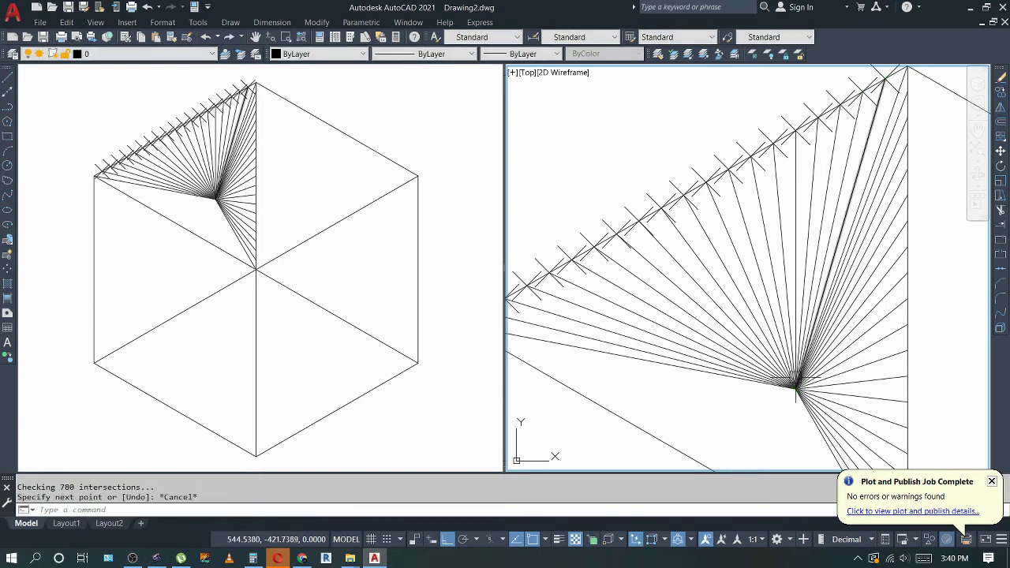
scroll(796, 379, down, 3)
Window-select and erase the first batches of point markers on the top edge.
click(589, 291)
click(655, 347)
text(e)
key(Return)
click(632, 232)
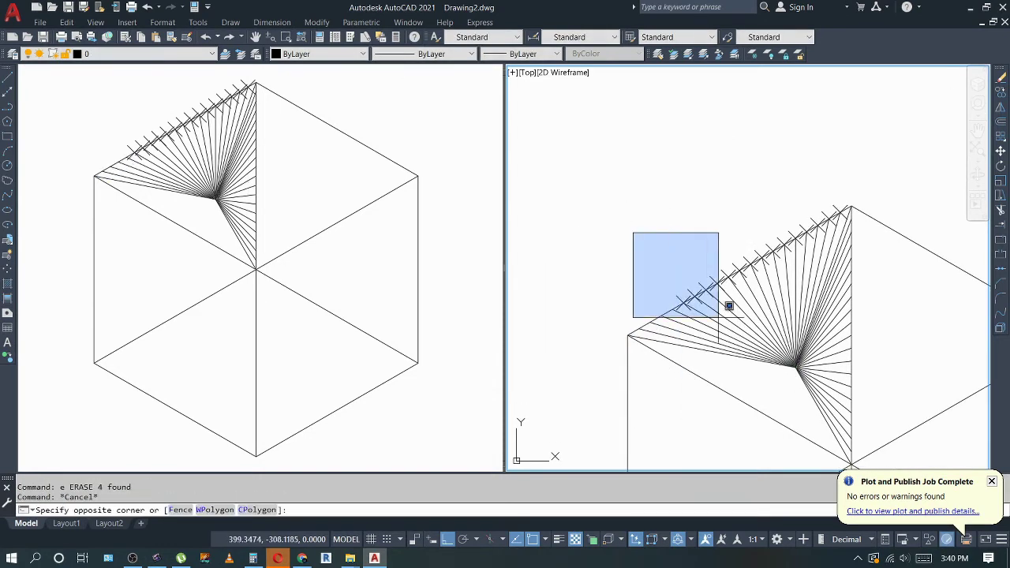
click(724, 343)
key(Delete)
Erase the remaining top-edge markers, including those at the top corner.
click(706, 205)
key(Escape)
key(space)
key(Escape)
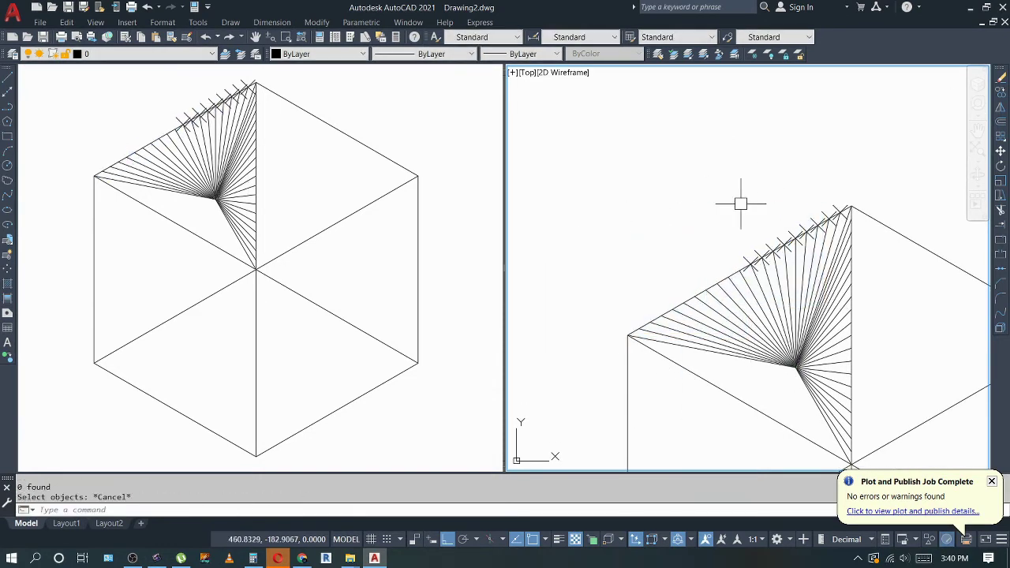
click(740, 203)
click(819, 293)
key(Delete)
click(783, 192)
click(876, 247)
key(Delete)
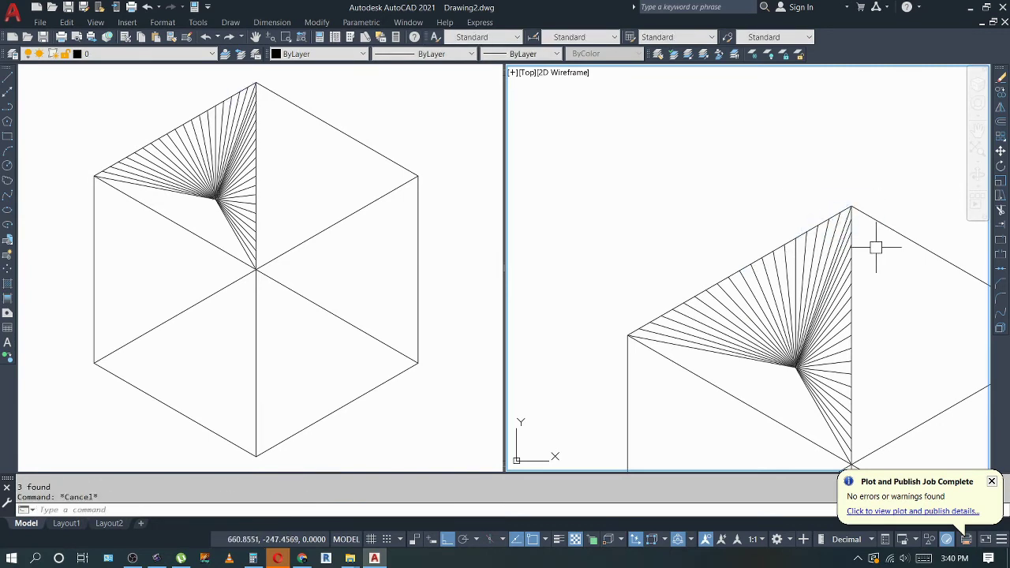
text(div)
Divide the line from the left corner to the centre into 20 equal segments.
key(Return)
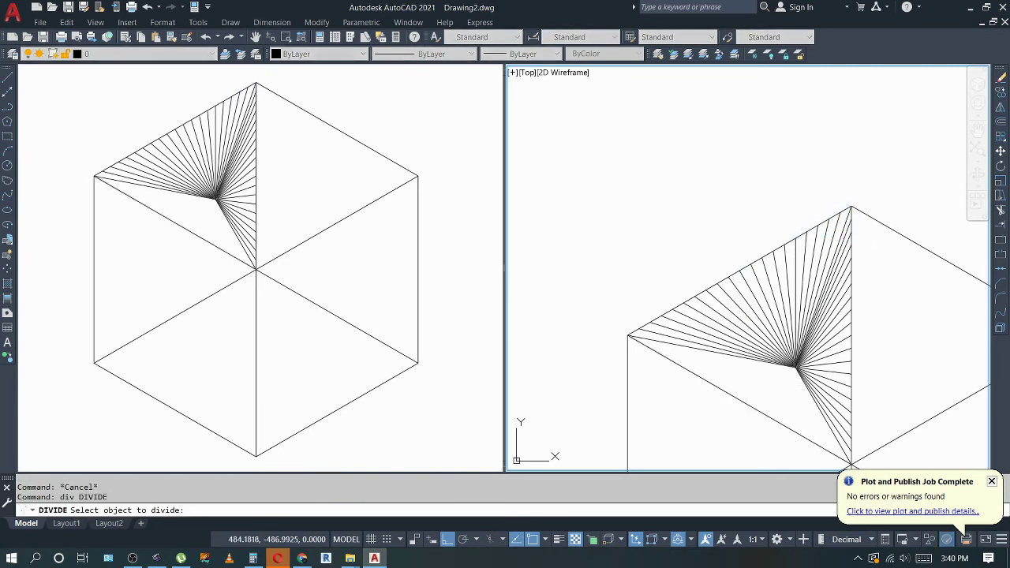
click(758, 411)
text(20)
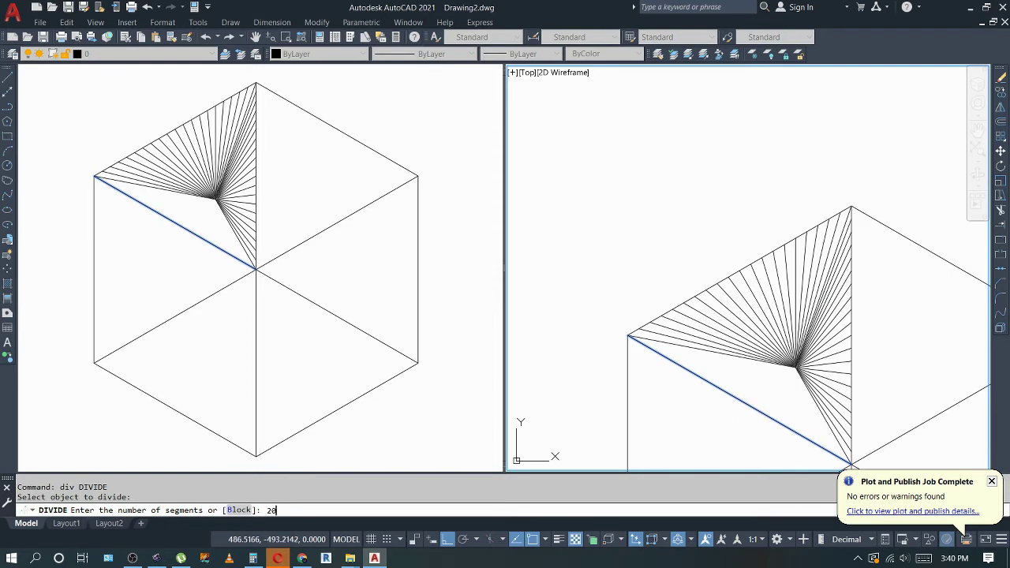
key(Return)
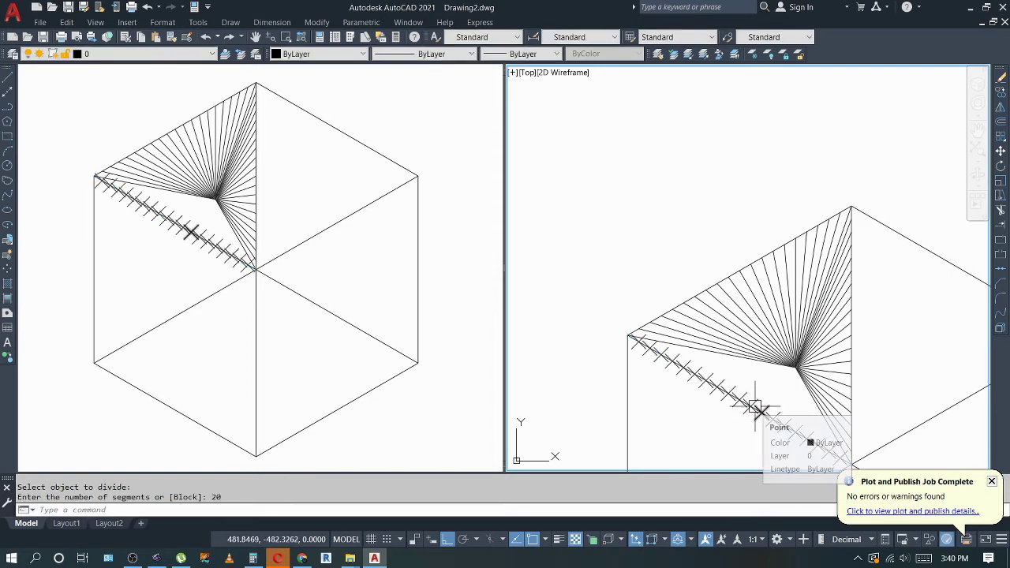
mouse_move(755, 408)
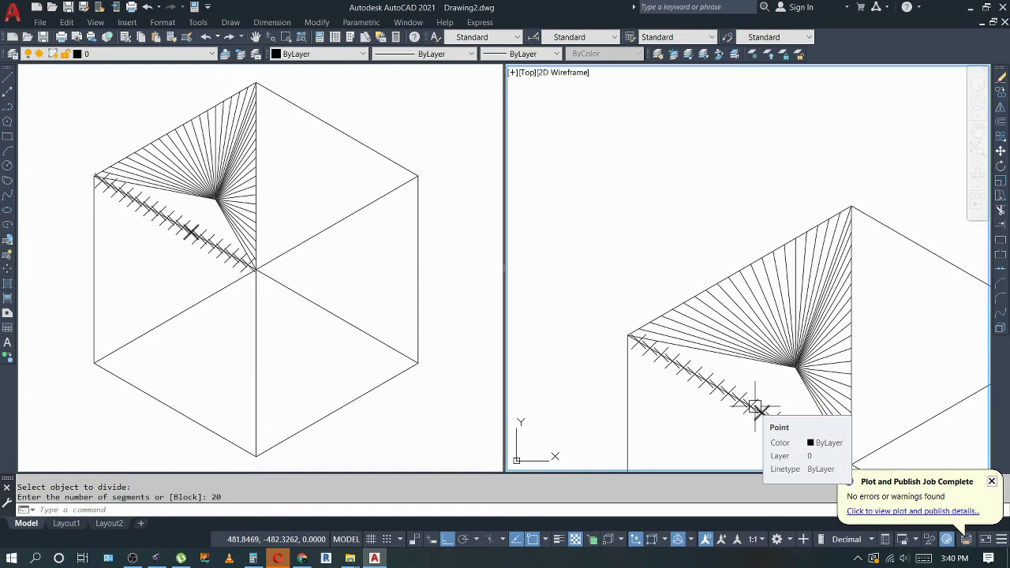
scroll(614, 339, up, 3)
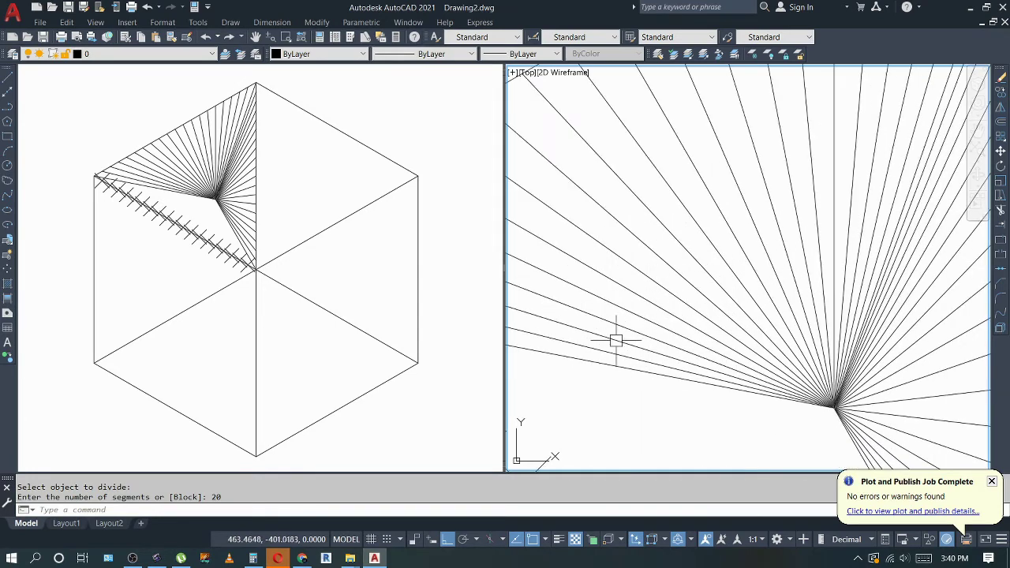
scroll(740, 342, down, 2)
scroll(654, 336, up, 1)
key(Return)
key(Escape)
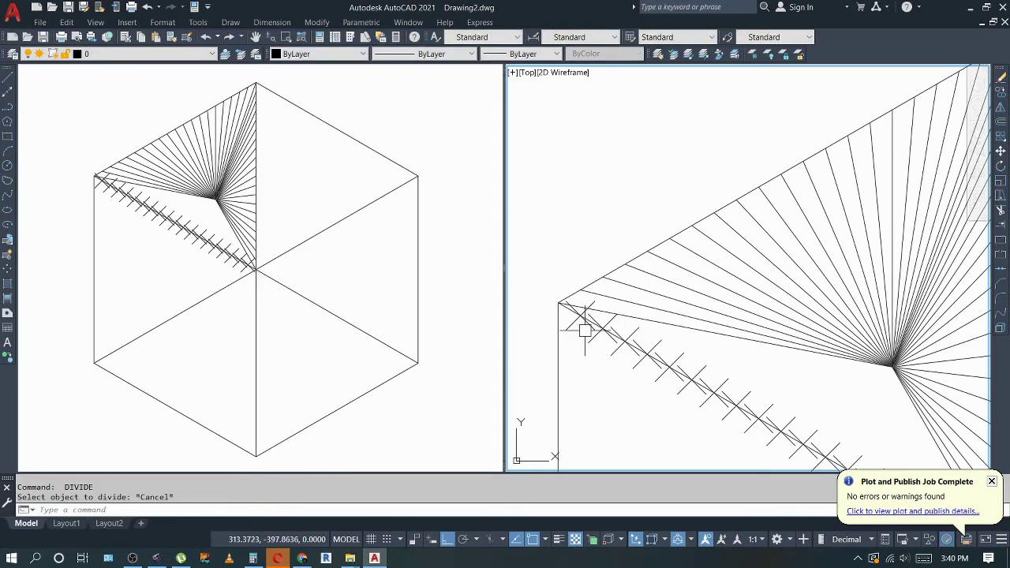
text(l)
key(Return)
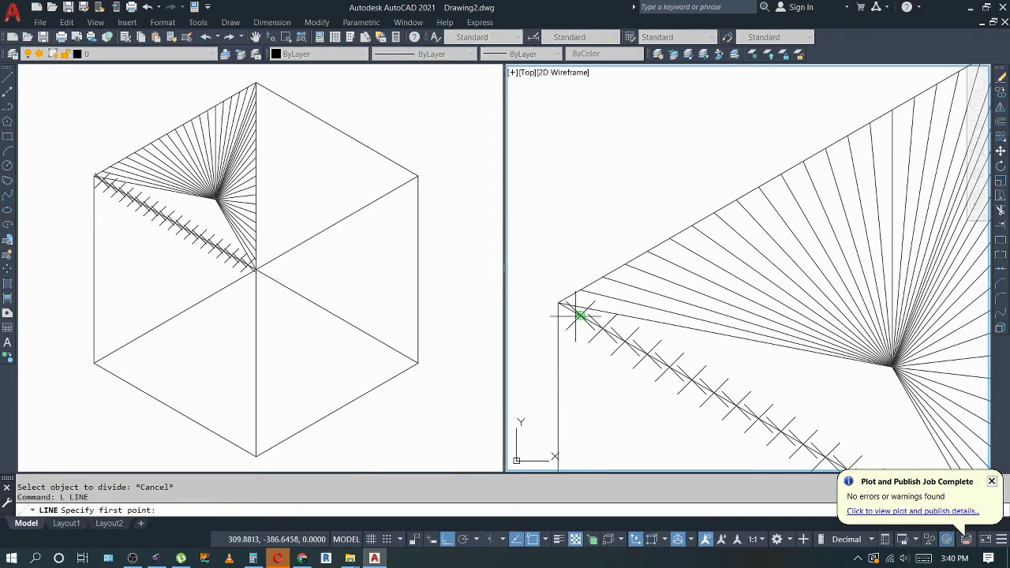
Draw fan lines from the first new left-spoke division marks to the fan apex.
click(576, 316)
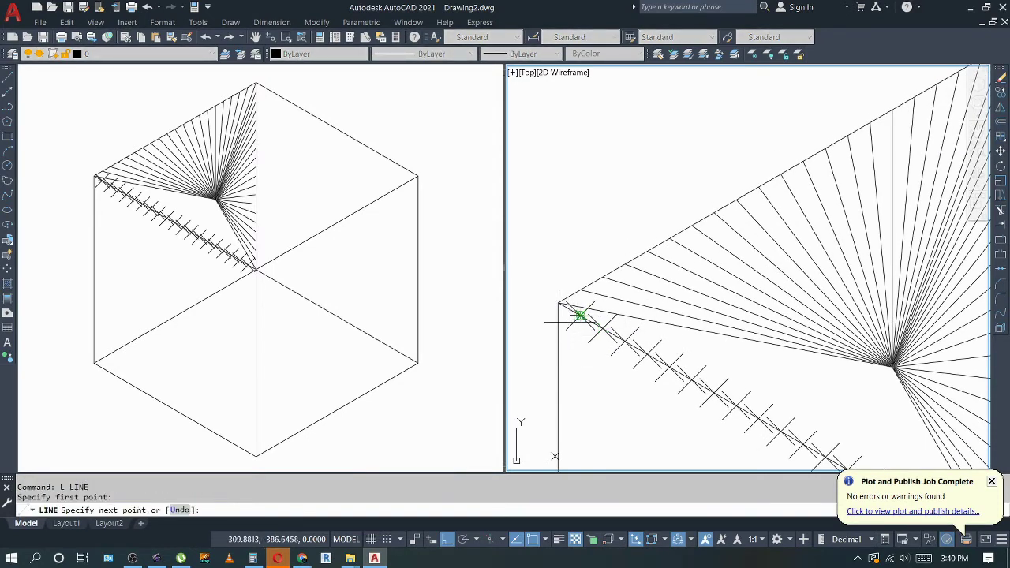
click(892, 365)
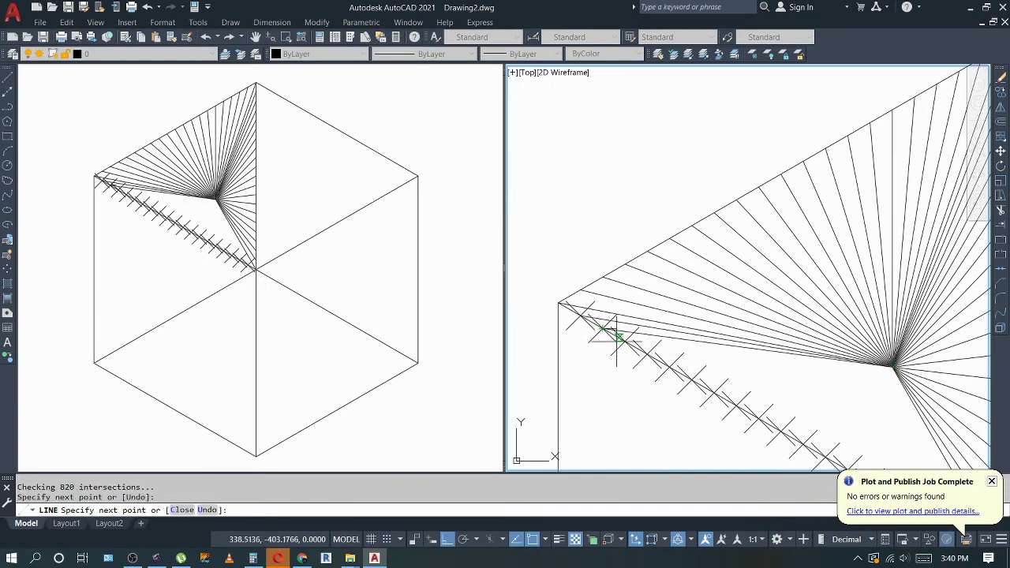
key(Escape)
key(Return)
click(624, 341)
click(892, 366)
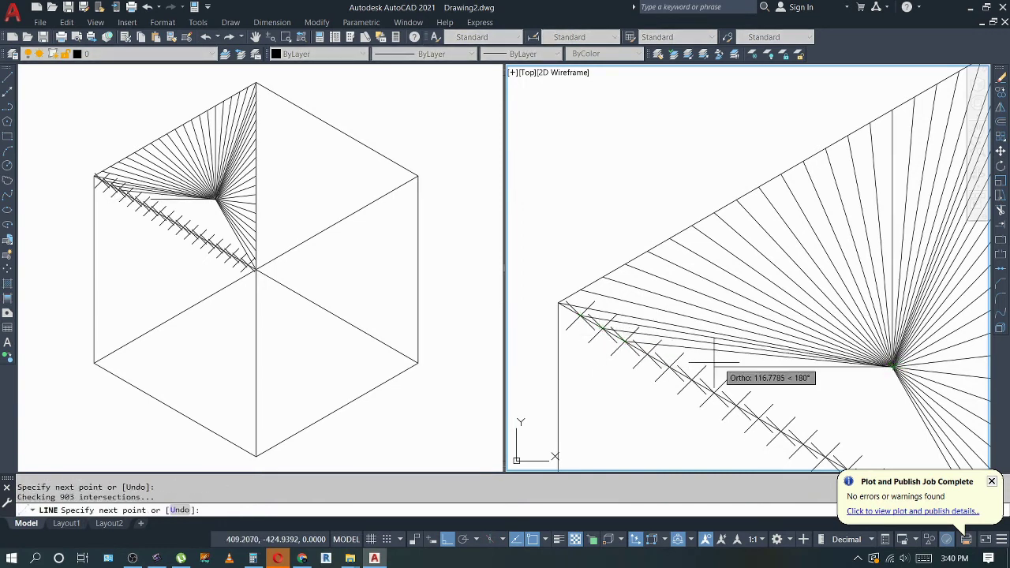
key(Escape)
key(Return)
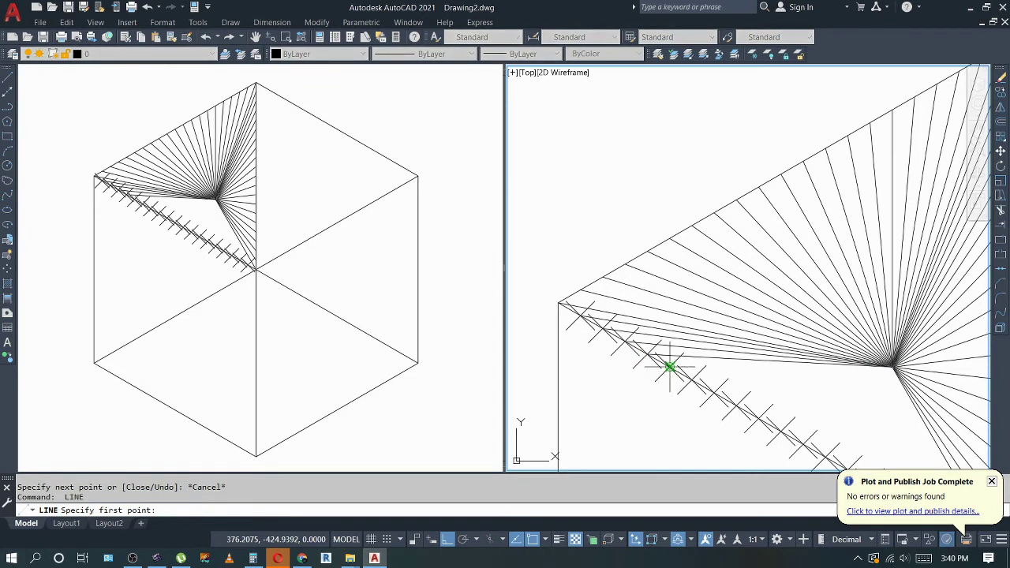
click(670, 368)
click(890, 366)
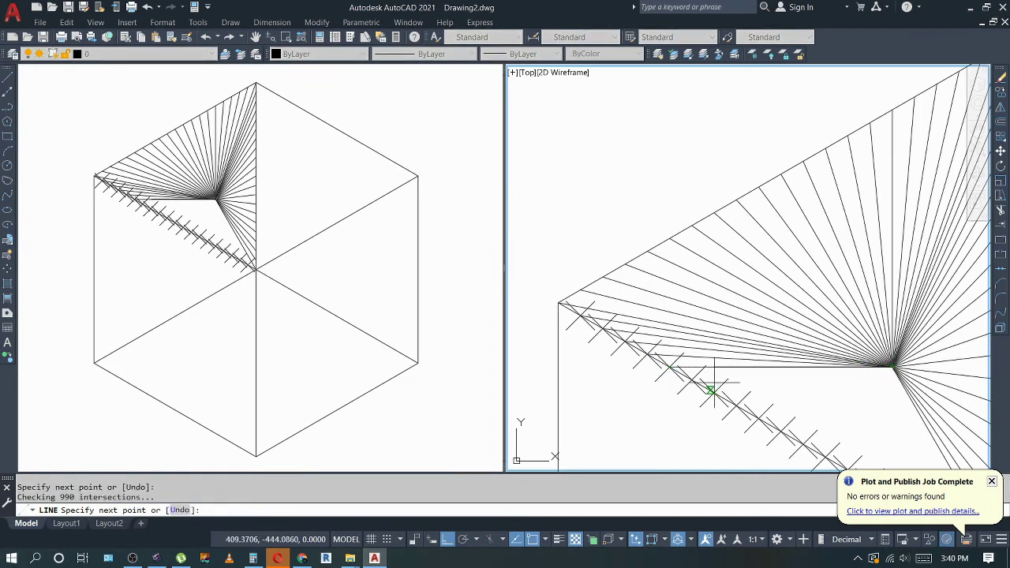
click(692, 381)
key(Escape)
key(Return)
Add fan lines from the next lower division marks to the apex.
click(714, 392)
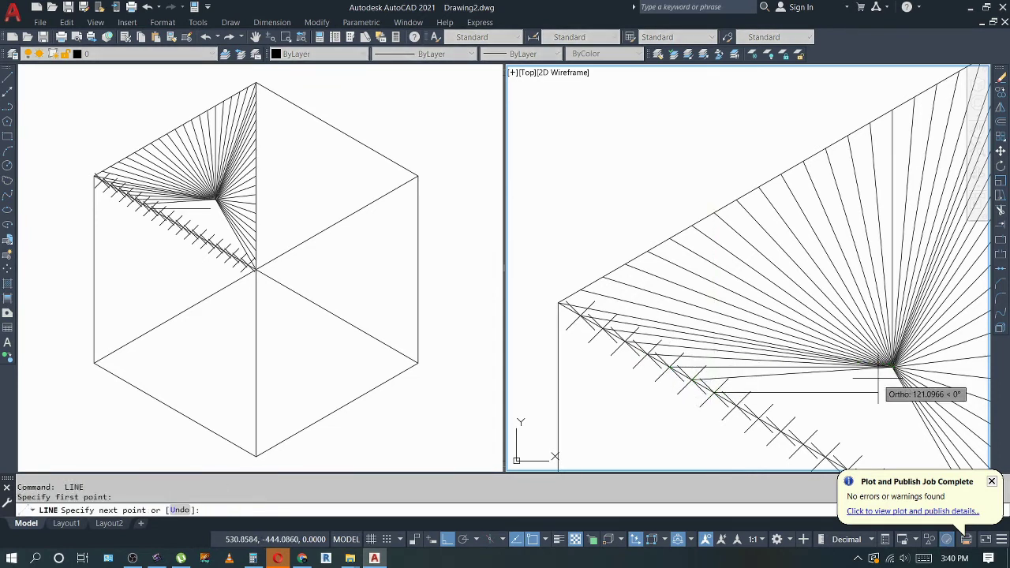
click(893, 367)
key(Escape)
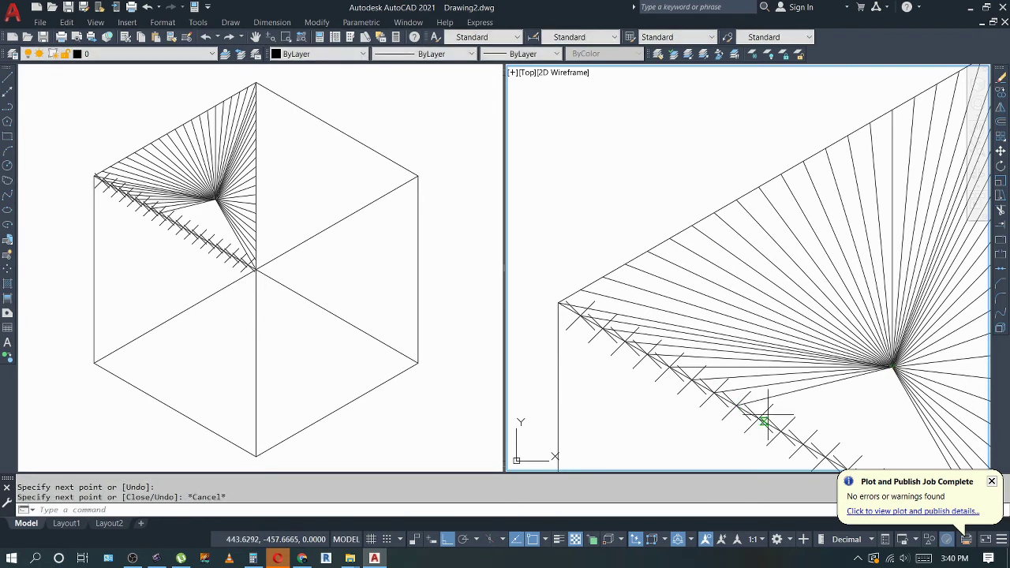
key(Return)
click(758, 418)
click(892, 367)
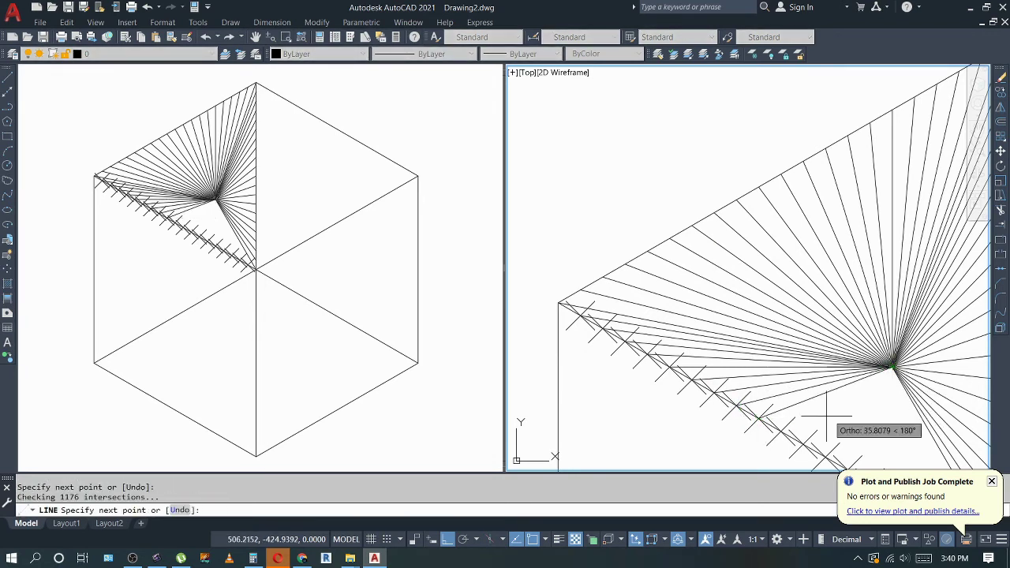
click(785, 432)
key(Escape)
key(Return)
Abandon an unfinished fan line and a stray Mirror command, recentring the view on the fan.
click(803, 445)
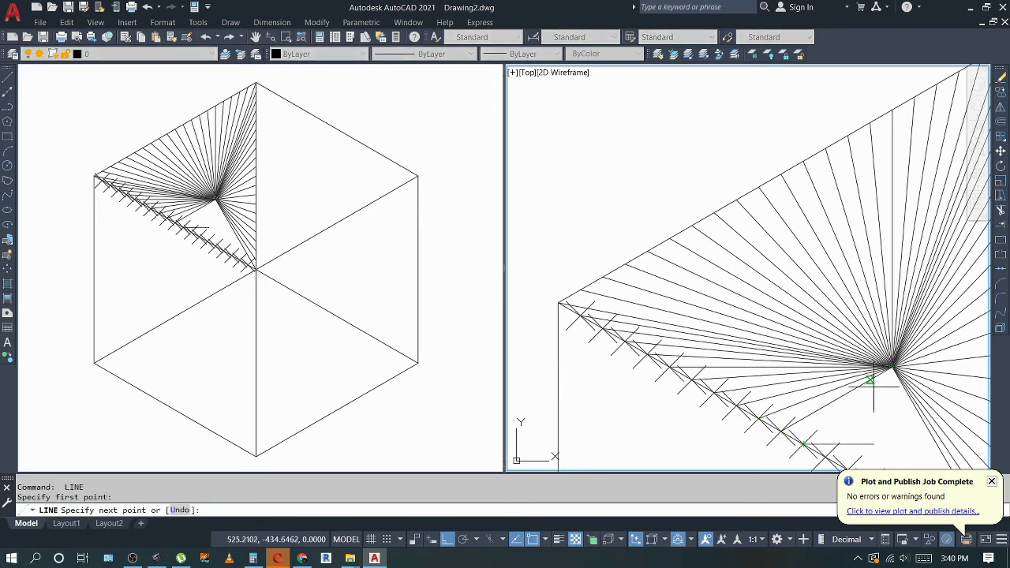
scroll(894, 368, up, 1)
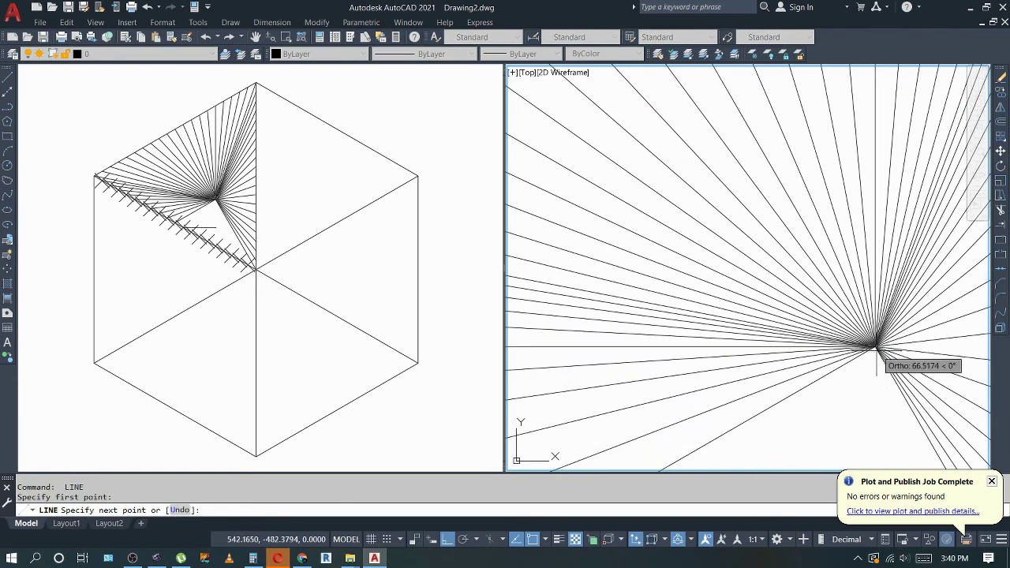
click(875, 346)
scroll(868, 384, down, 1)
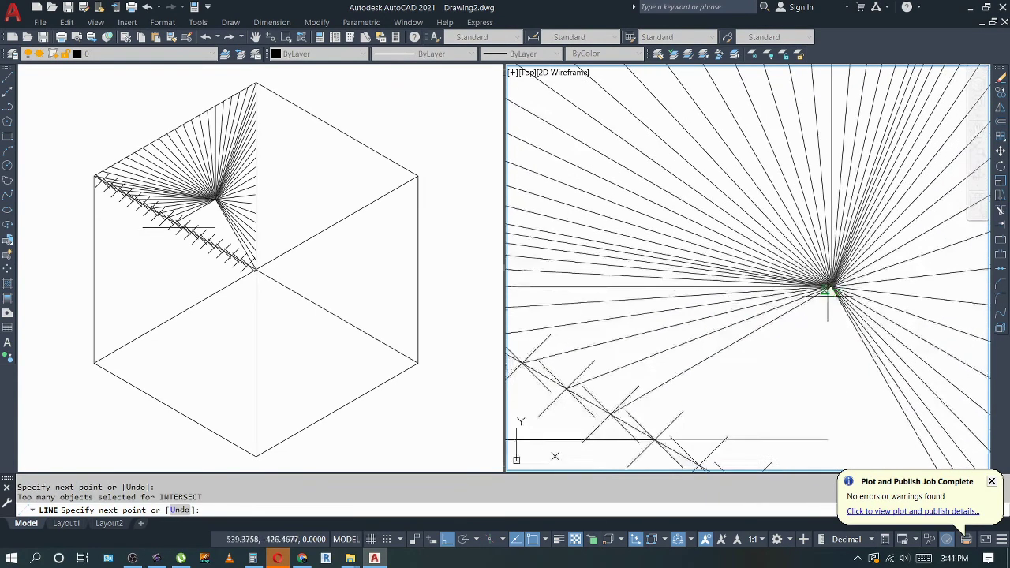
scroll(834, 361, down, 1)
key(Escape)
key(Escape)
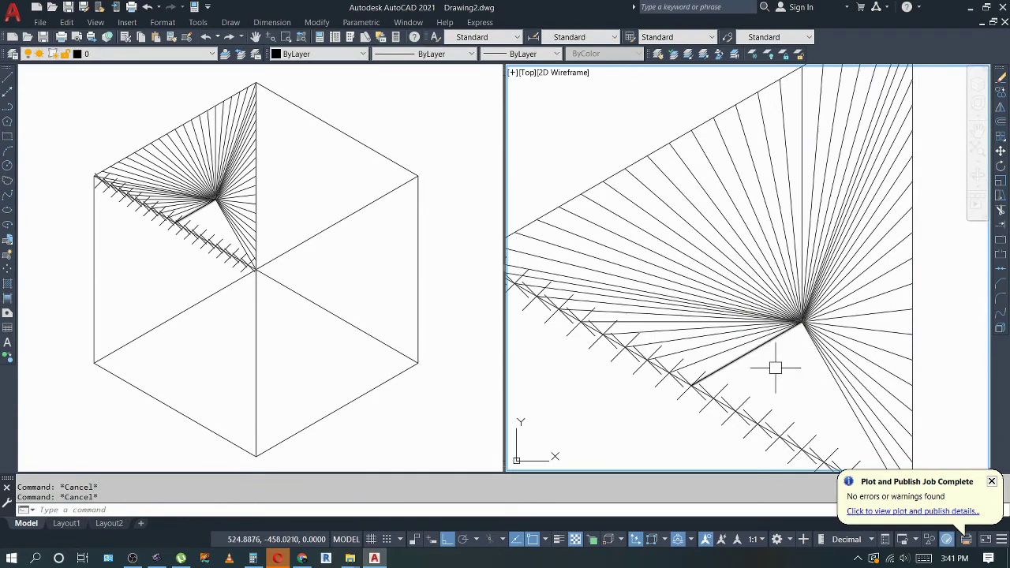
middle_drag(775, 368, 813, 368)
text(MI)
key(Return)
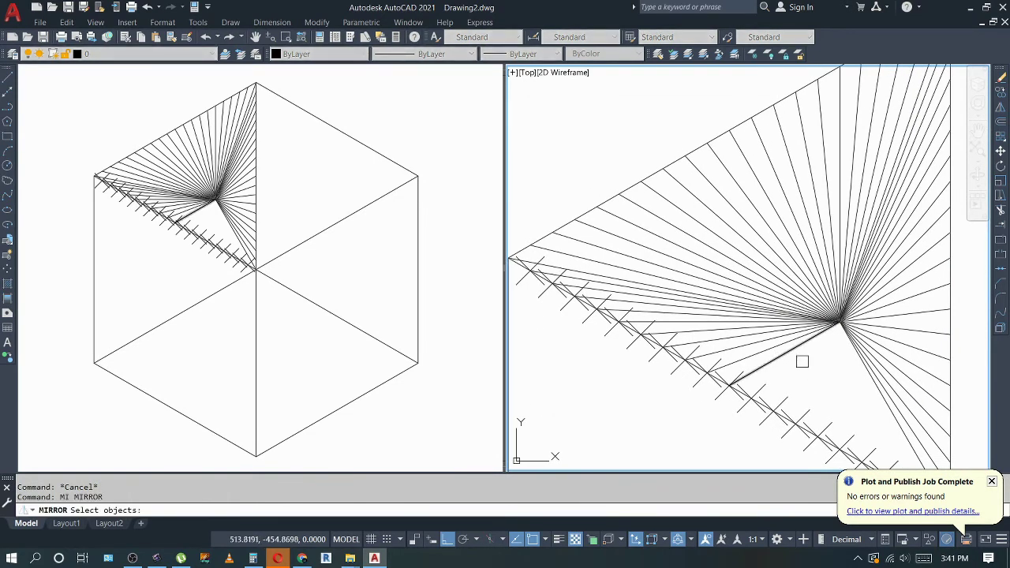
key(Escape)
Turn off ortho and draw angled fan lines between lower edge marks and the apex.
key(Return)
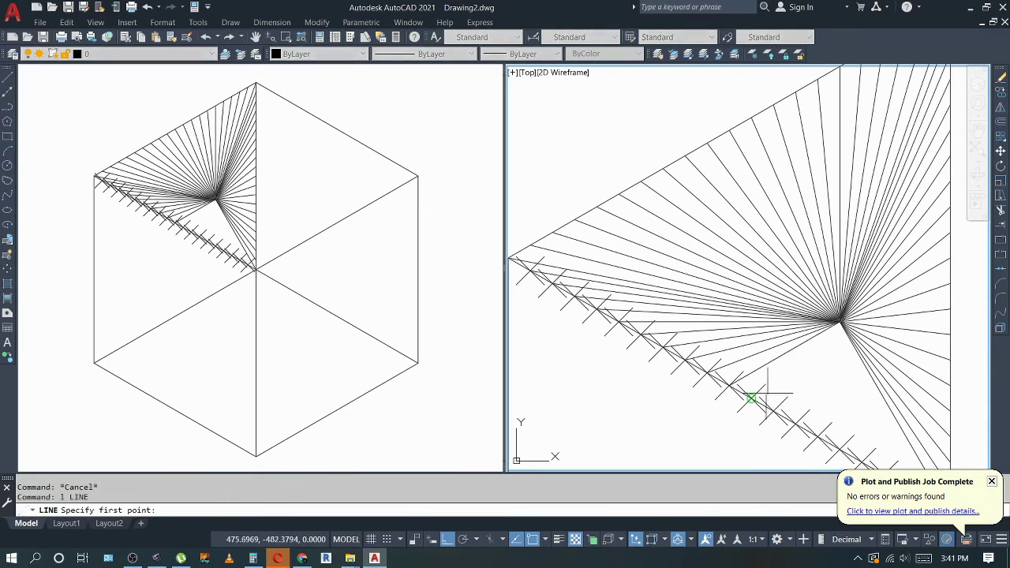
click(751, 399)
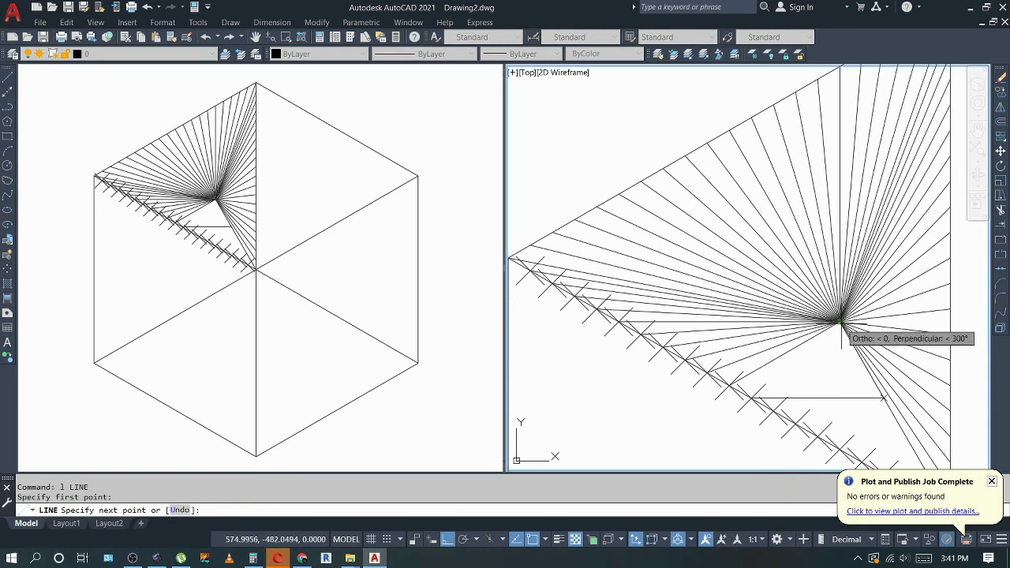
key(F8)
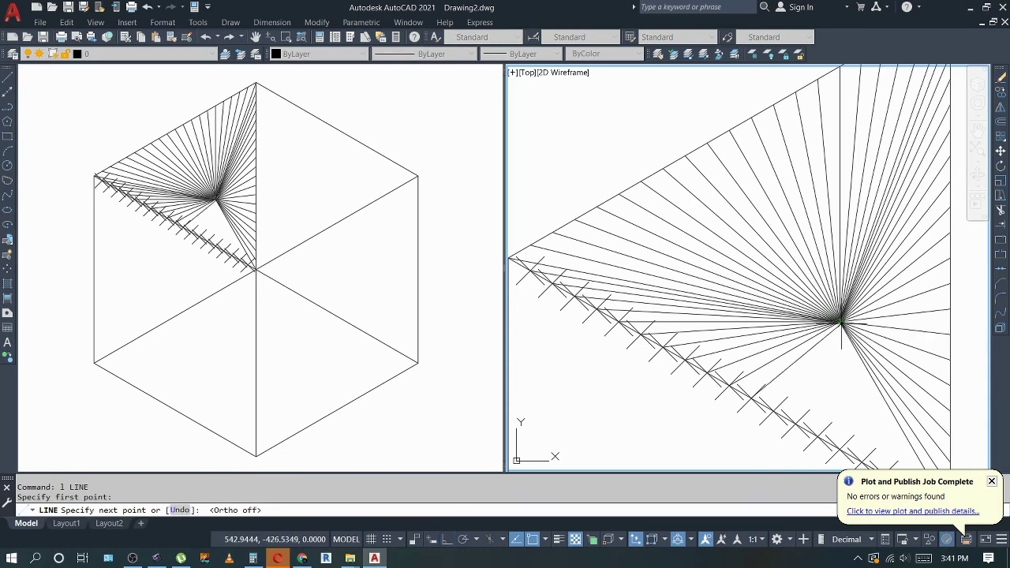
click(841, 322)
click(774, 411)
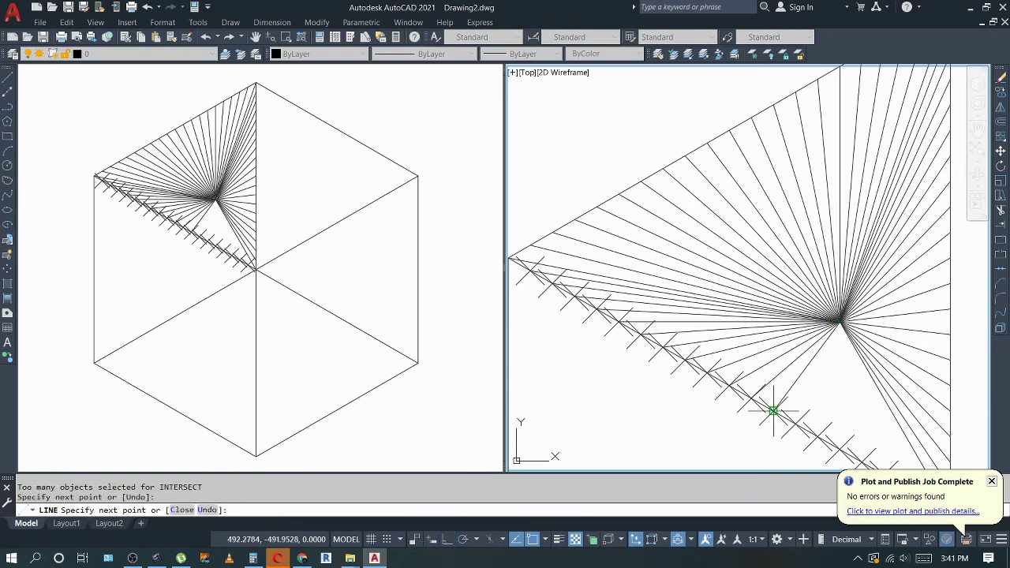
key(Escape)
key(Return)
click(796, 423)
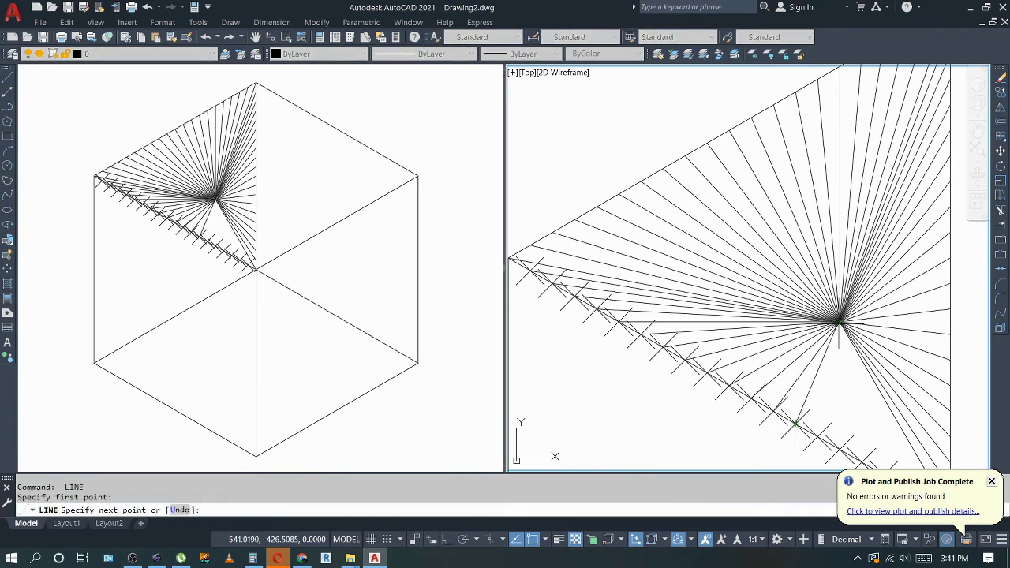
click(840, 322)
click(818, 437)
middle_drag(817, 436, 712, 335)
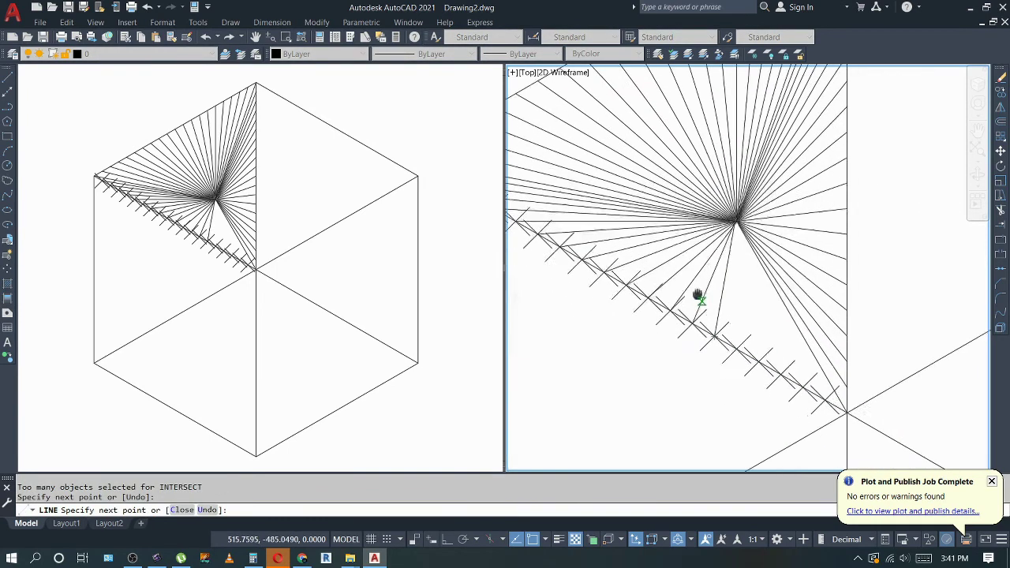
key(Escape)
key(Return)
Continue the fan with lines from the next edge marks to the apex.
click(737, 348)
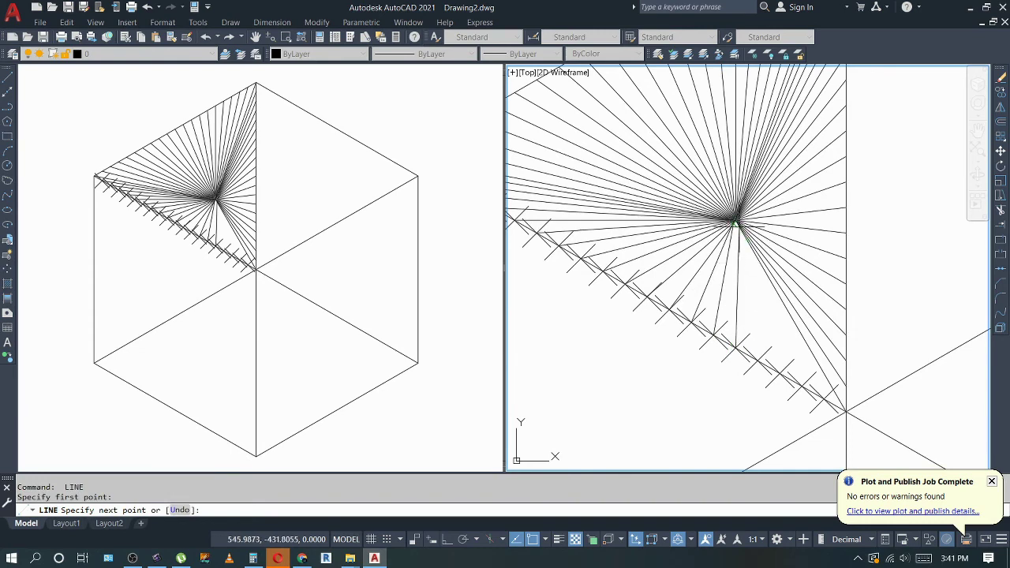
click(736, 224)
click(774, 368)
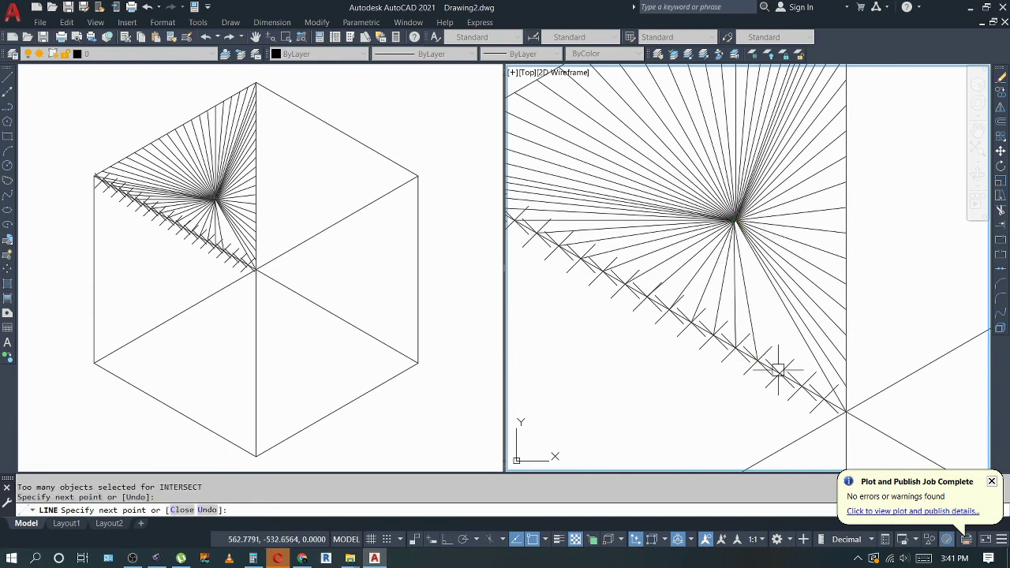
key(Escape)
key(Return)
click(778, 372)
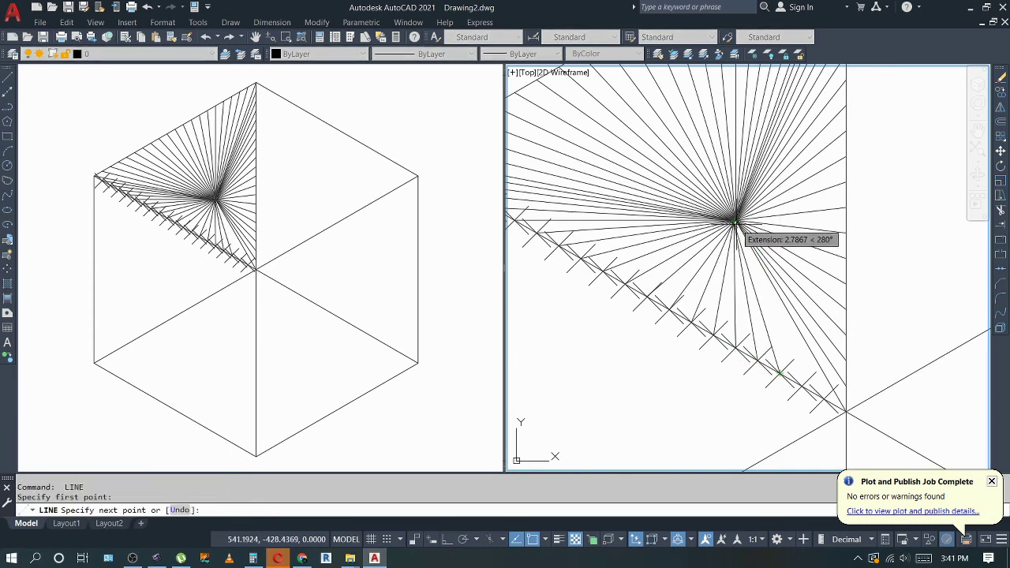
scroll(731, 223, up, 3)
click(725, 225)
scroll(725, 225, down, 3)
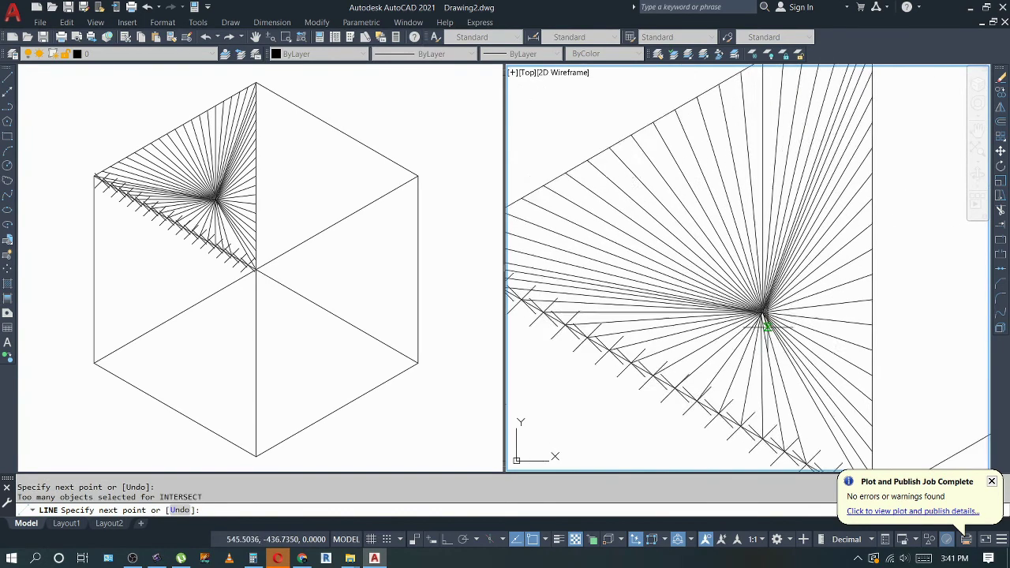
click(784, 375)
Draw the final fan line to the apex, then begin window-selecting the leftmost tick marks.
key(Escape)
key(Return)
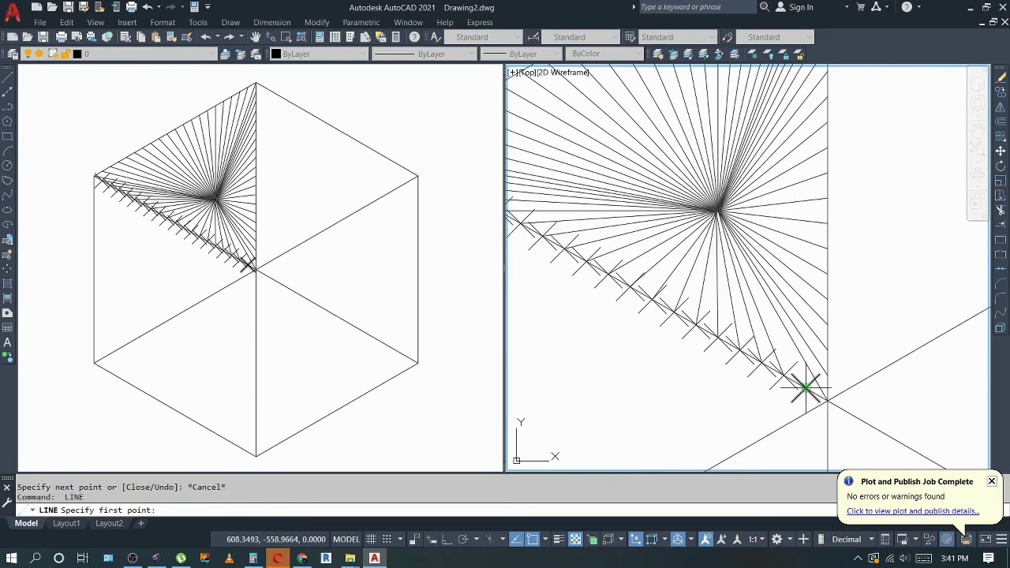
click(805, 388)
click(720, 213)
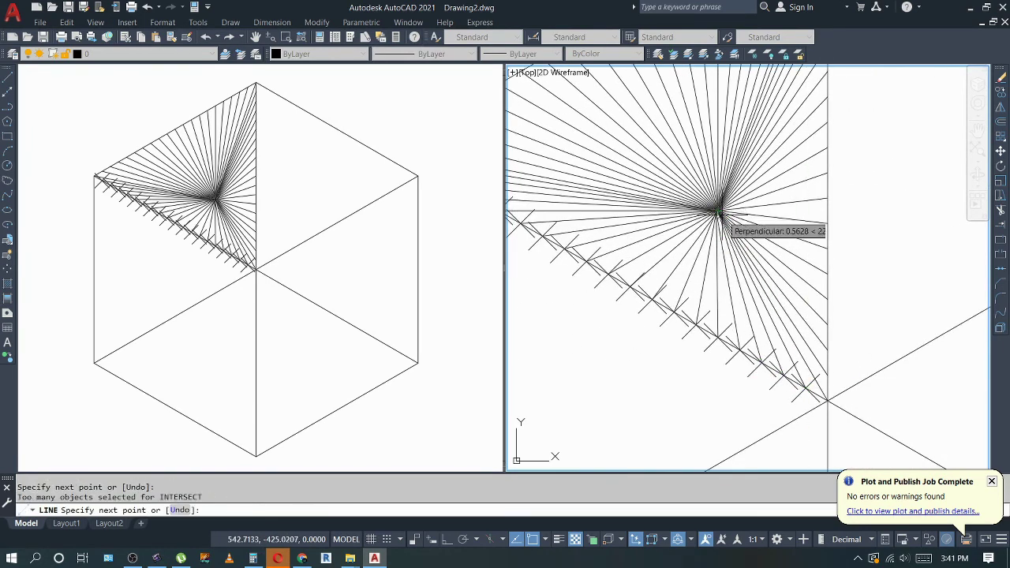
key(Escape)
scroll(750, 237, down, 5)
key(Escape)
click(680, 225)
Window-select and erase the first groups of division tick marks on the left spoke.
click(714, 256)
key(Delete)
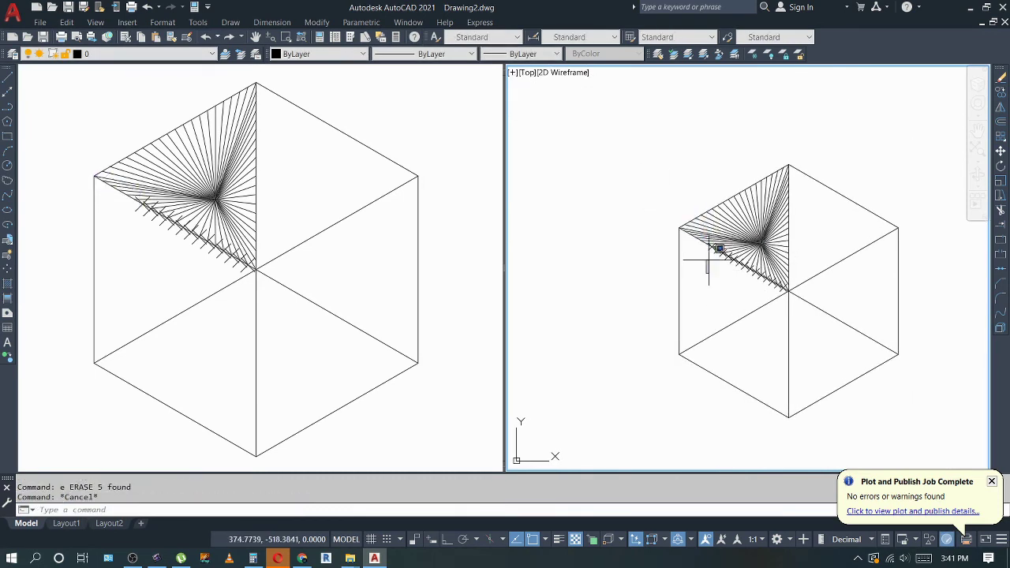
click(711, 237)
key(Escape)
click(706, 244)
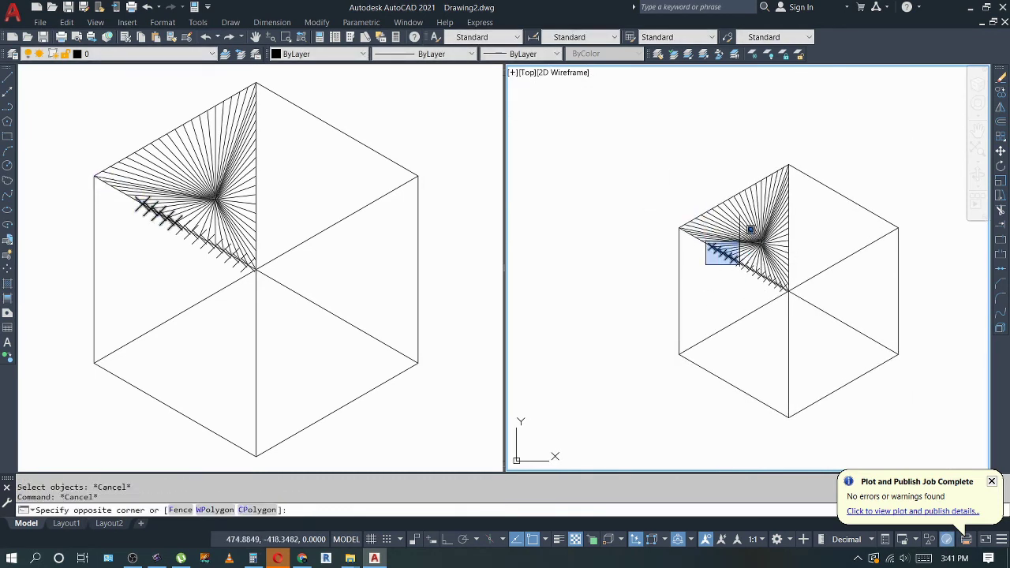
click(732, 264)
text(e)
key(Return)
Erase the remaining tick marks down toward the hexagon centre.
click(732, 263)
click(759, 278)
text(e)
key(Return)
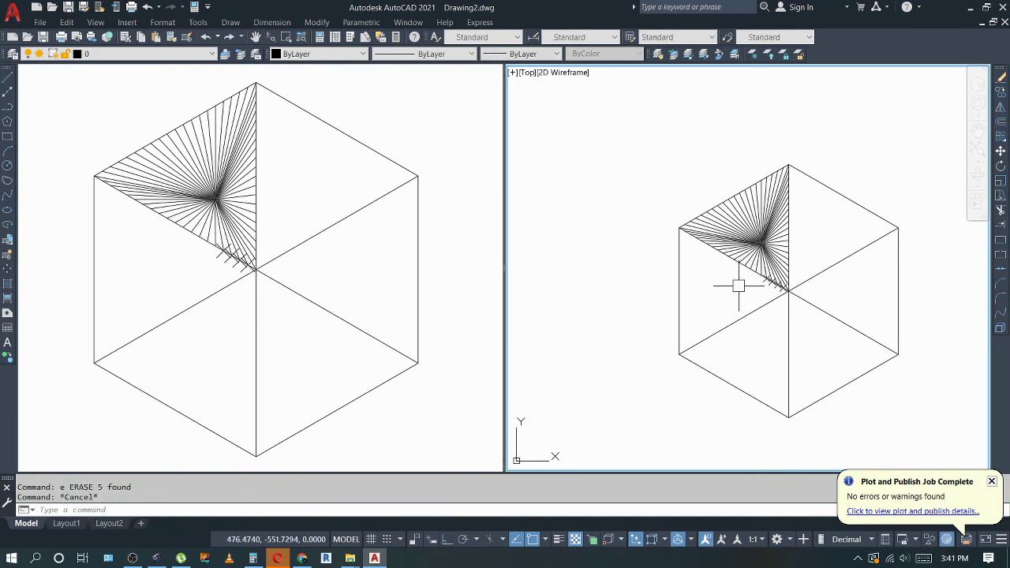
click(743, 286)
click(815, 275)
text(e)
key(Return)
click(740, 287)
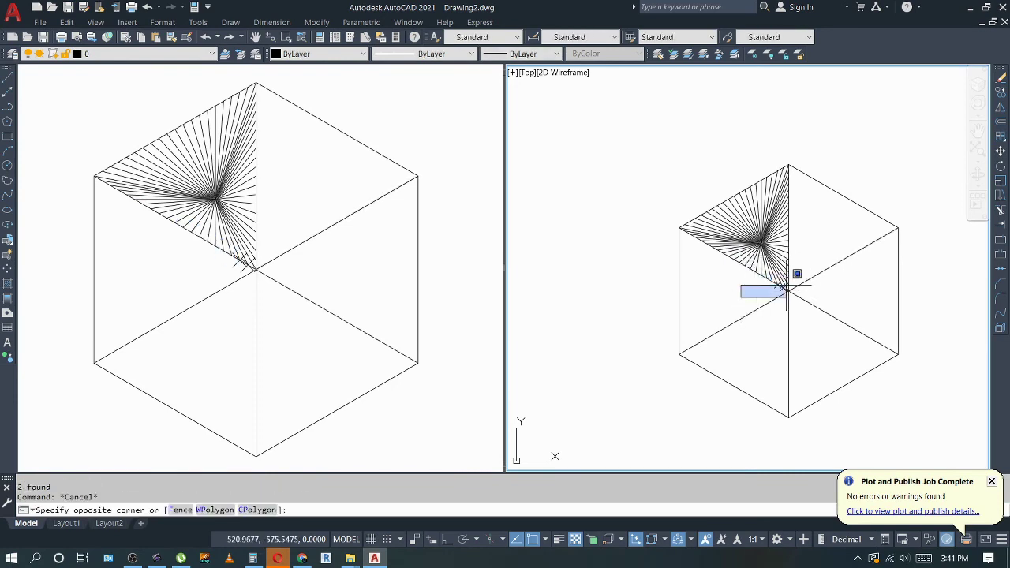
key(Escape)
Start mirroring the 60-line fan, then cancel the mirror.
key(Return)
scroll(783, 235, up, 3)
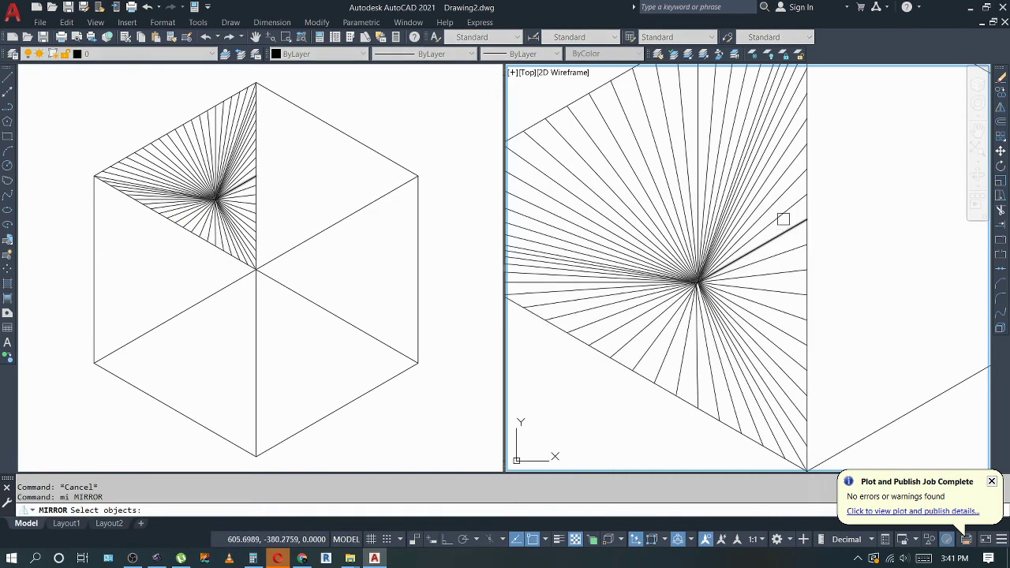
scroll(782, 202, up, 3)
scroll(781, 203, down, 4)
click(746, 221)
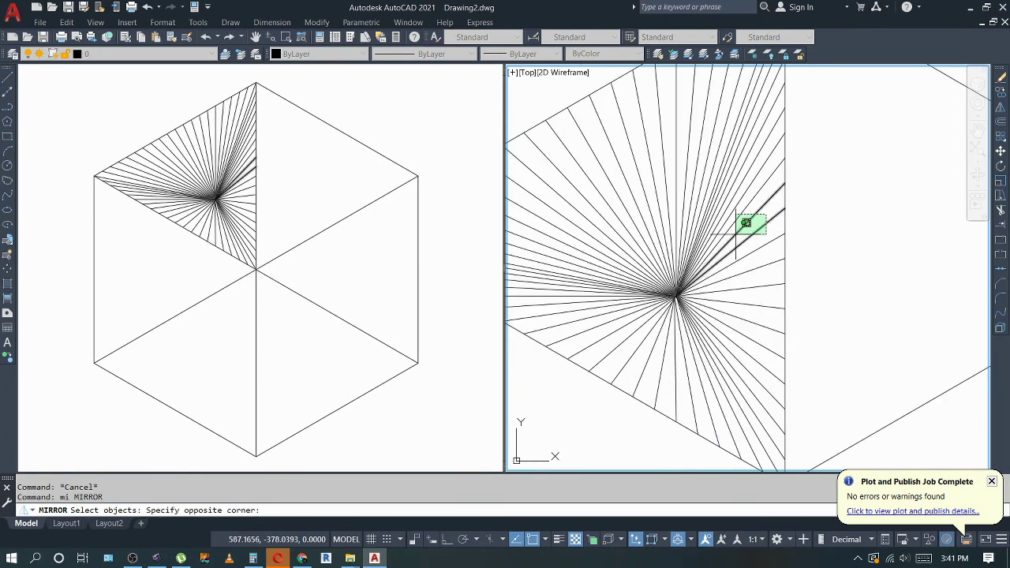
scroll(742, 225, down, 2)
click(665, 284)
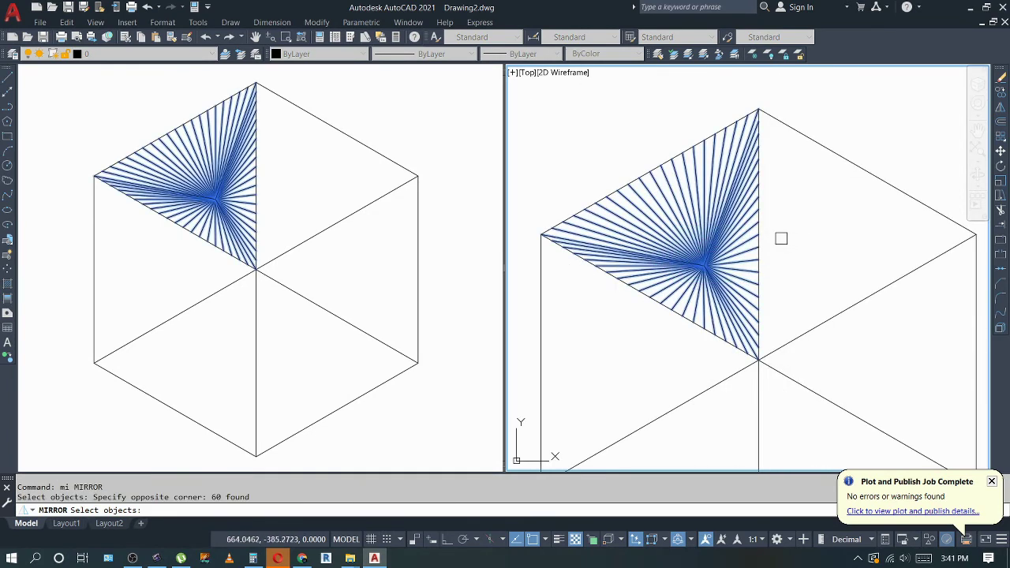
key(Escape)
key(Escape)
Start an array and crossing-select the 60 fan lines as its objects.
text(r)
key(Return)
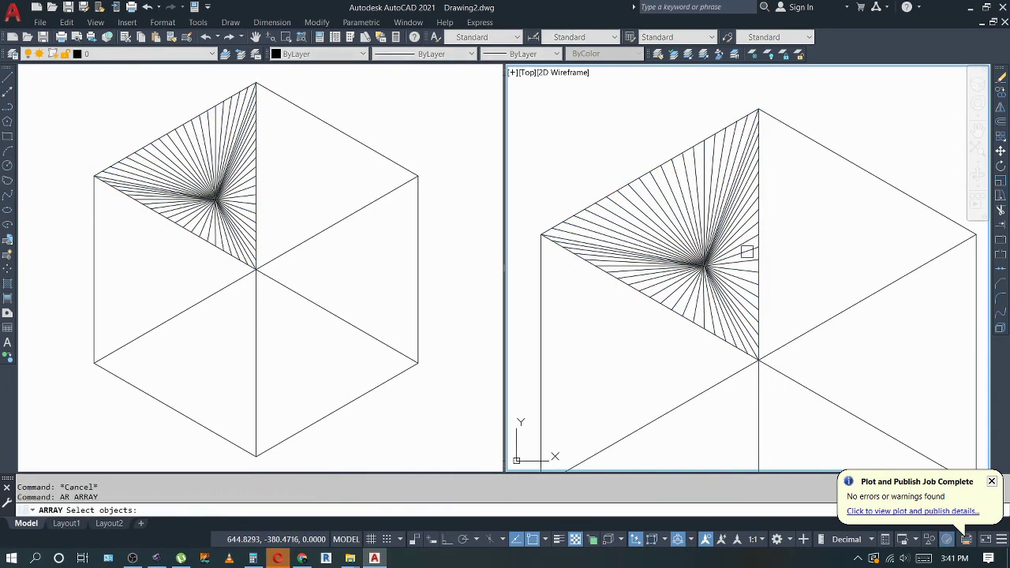
scroll(739, 235, up, 2)
scroll(751, 225, up, 2)
scroll(751, 225, down, 5)
click(710, 259)
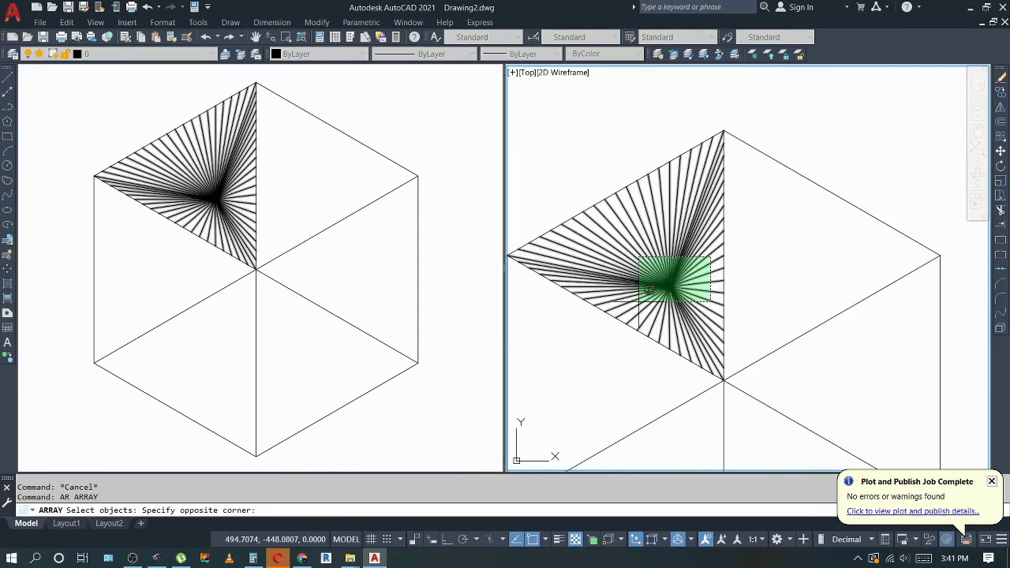
click(661, 293)
key(Return)
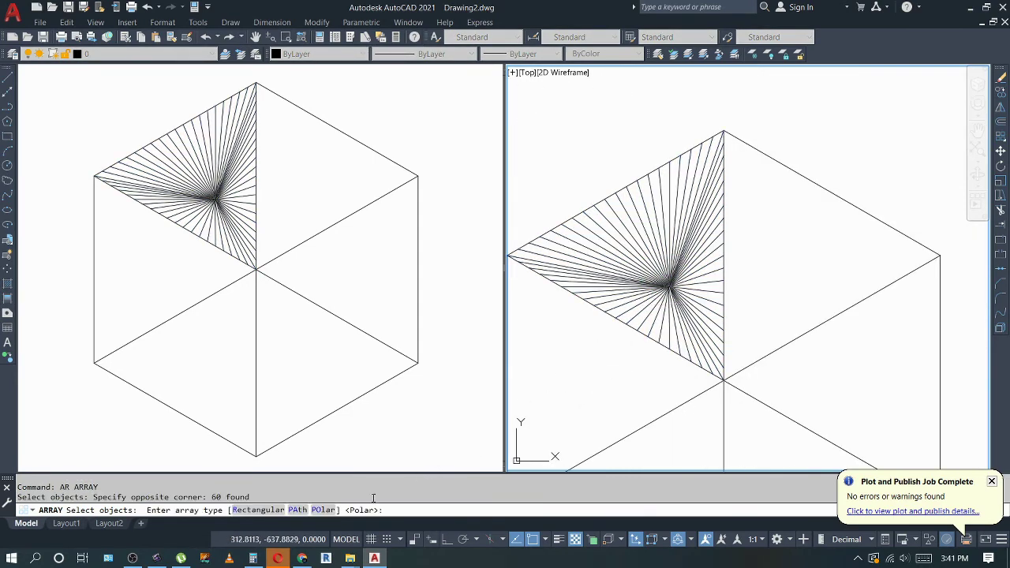
Make it a polar array centred on the hexagon centre, filling all six sectors.
click(330, 511)
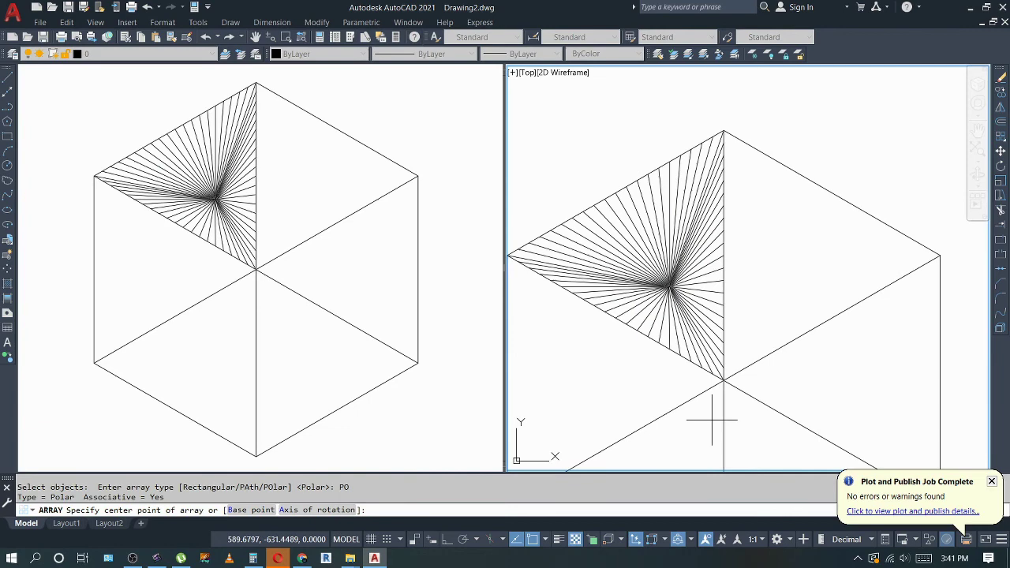
click(724, 381)
scroll(755, 293, down, 3)
key(Escape)
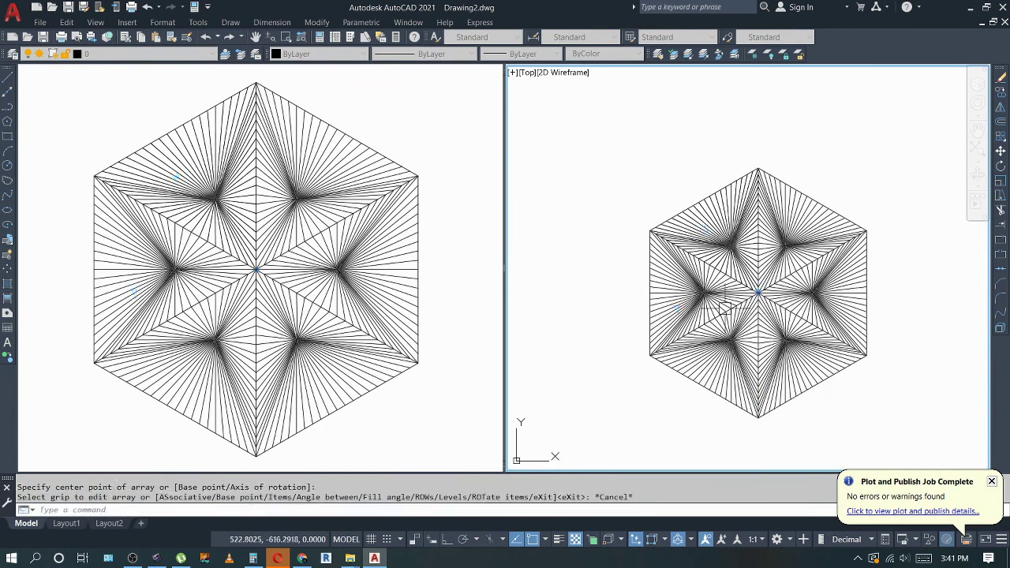
key(Escape)
key(Escape)
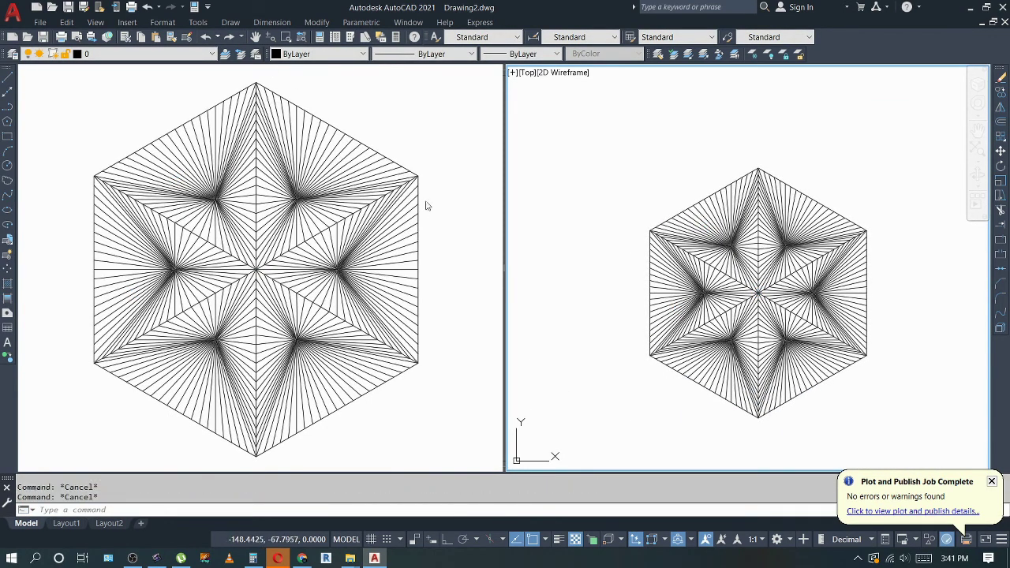
click(95, 22)
mouse_move(118, 191)
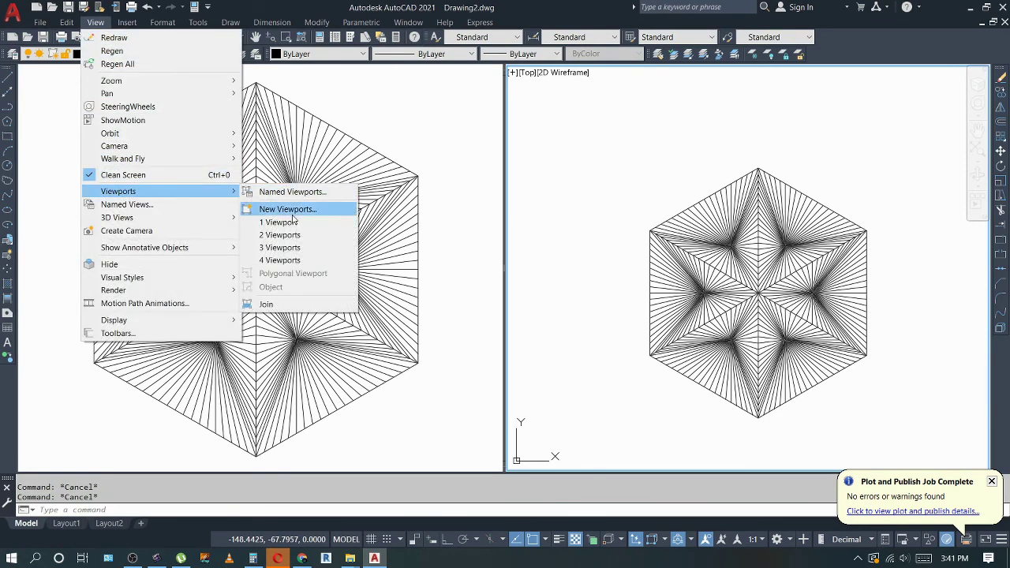
Switch the model space to a Single viewport layout via New Viewports.
click(284, 210)
click(421, 245)
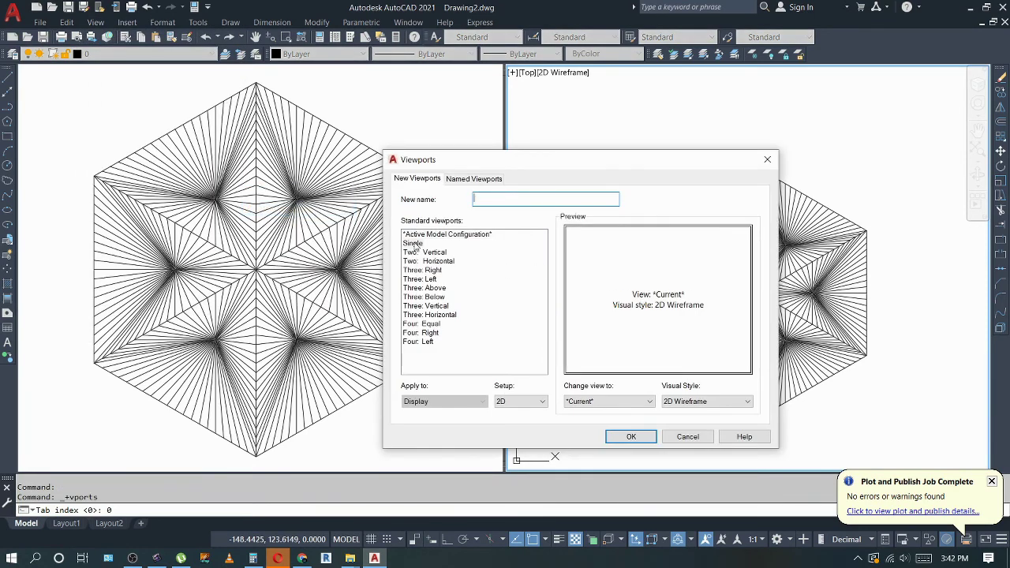
click(631, 437)
key(Escape)
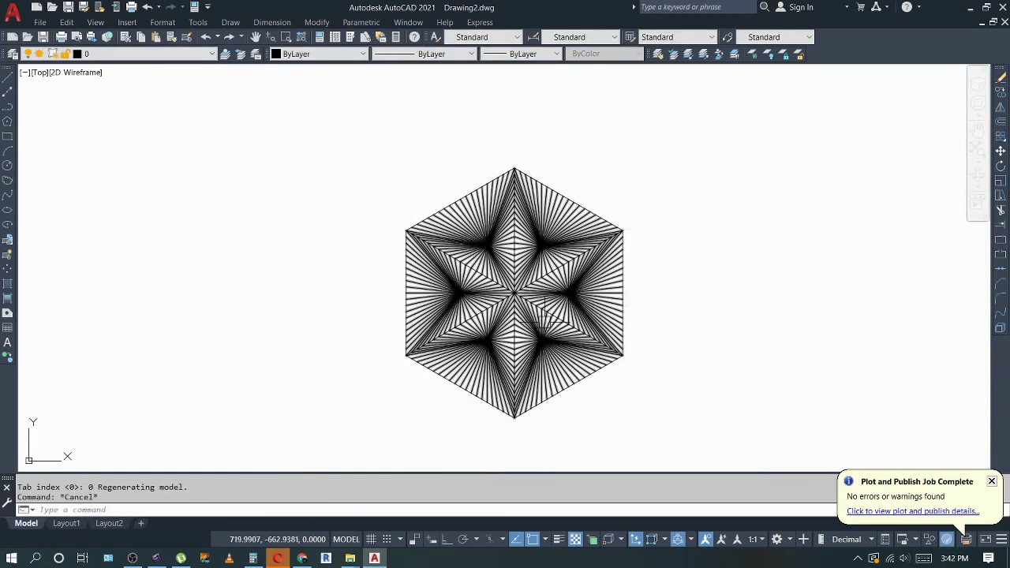
key(Escape)
Real-time zoom in so the hexagon star pattern fills most of the view.
text(z)
key(Return)
key(Return)
mouse_move(583, 385)
mouse_down()
mouse_move(558, 334)
mouse_move(604, 361)
mouse_up()
key(Escape)
key(Return)
key(Return)
mouse_move(650, 387)
mouse_down()
mouse_move(621, 368)
mouse_move(629, 360)
mouse_up()
key(Escape)
key(Escape)
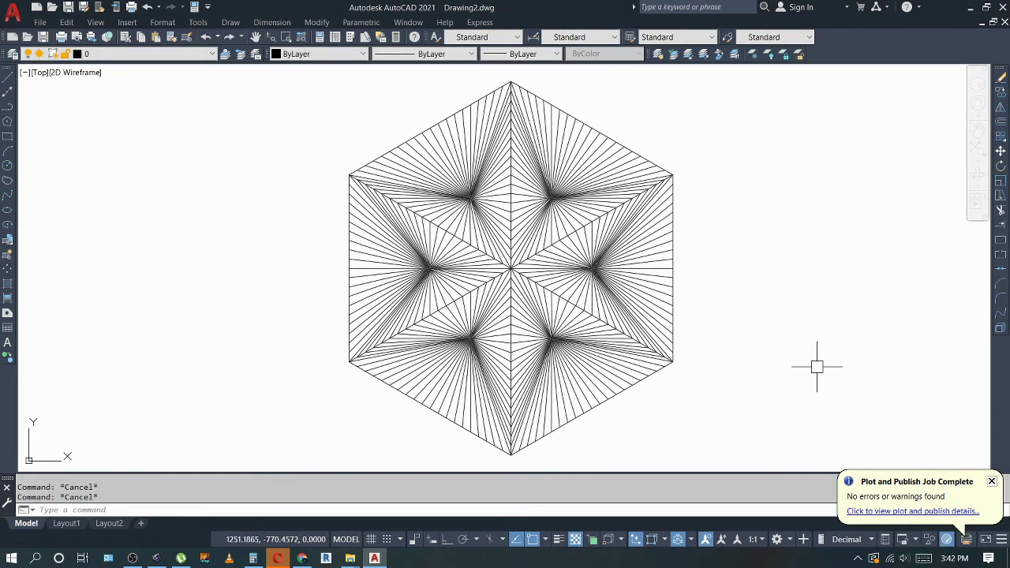